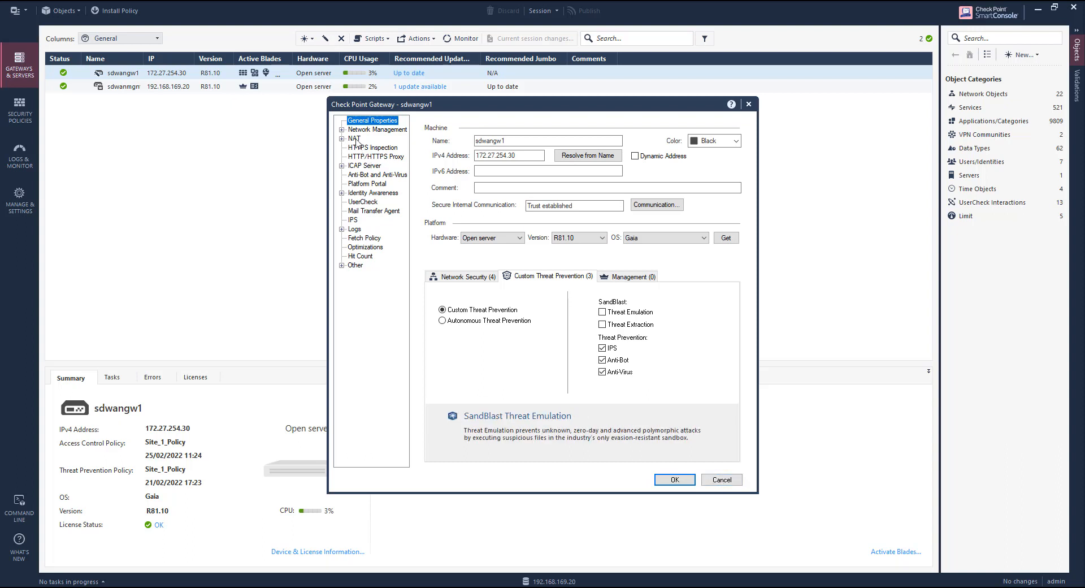
Open the NAT settings in the sdwangw1 gateway's properties.
left_click(355, 139)
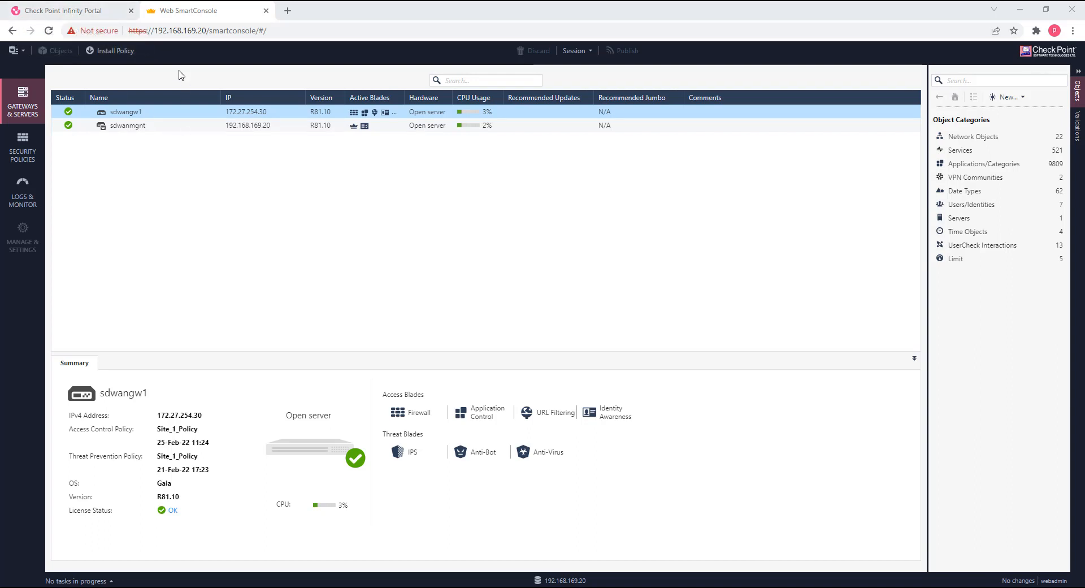
In Web SmartConsole, open the Site_1_Policy access control rules and collapse the Management, Network Services and Cleanup sections.
left_click(33, 154)
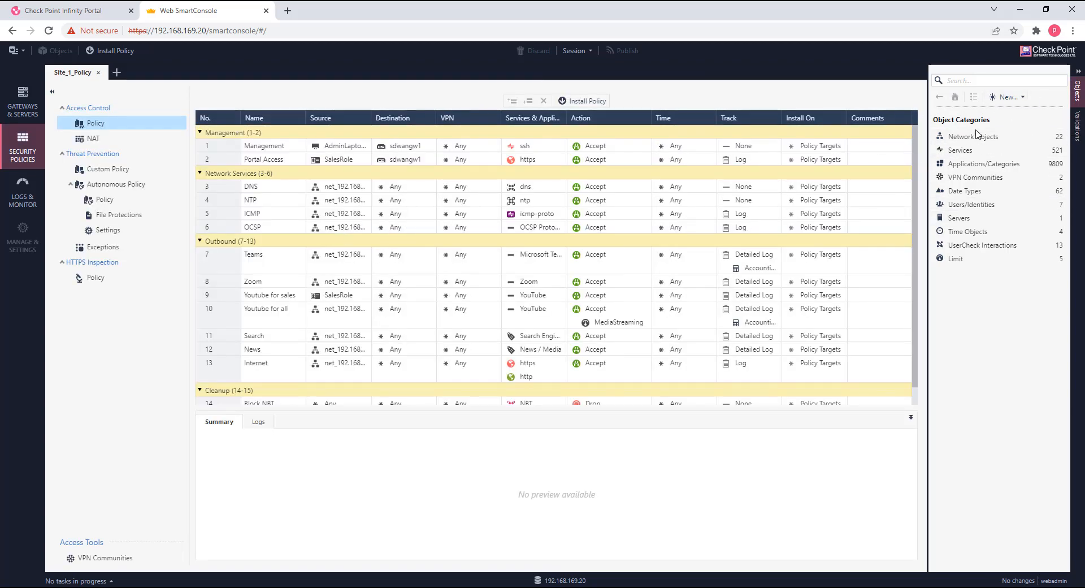
left_click(200, 133)
left_click(200, 146)
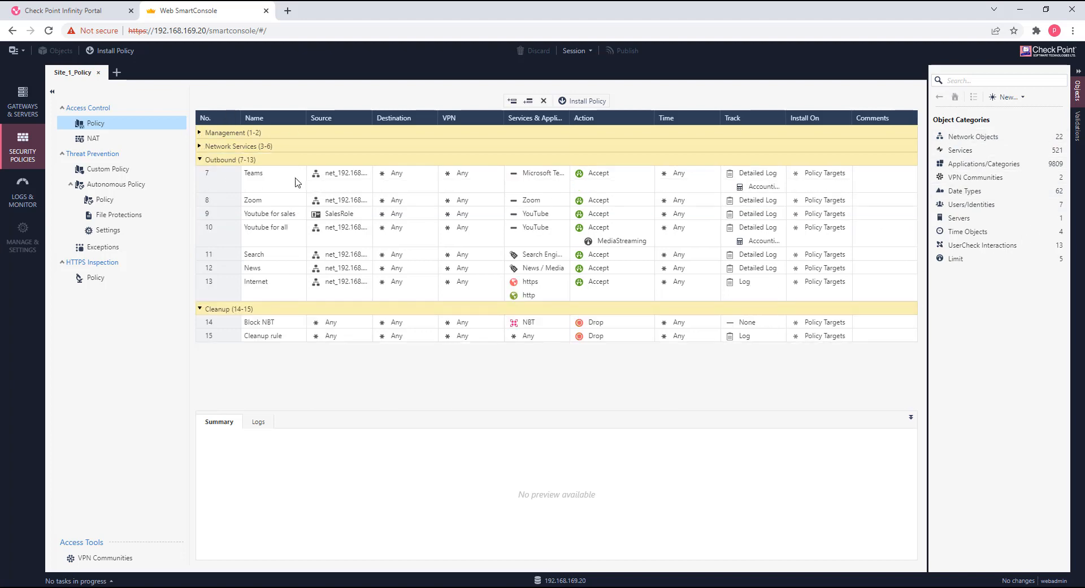
left_click(200, 309)
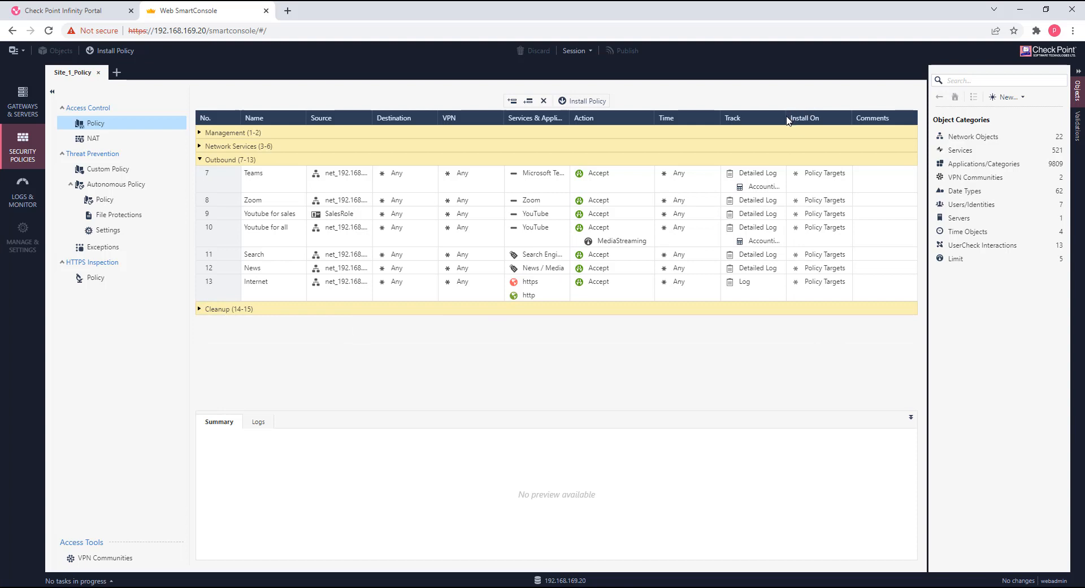
Widen the Track, Services & Applications and Source columns of the access control rule table.
left_click_drag(785, 118, 819, 117)
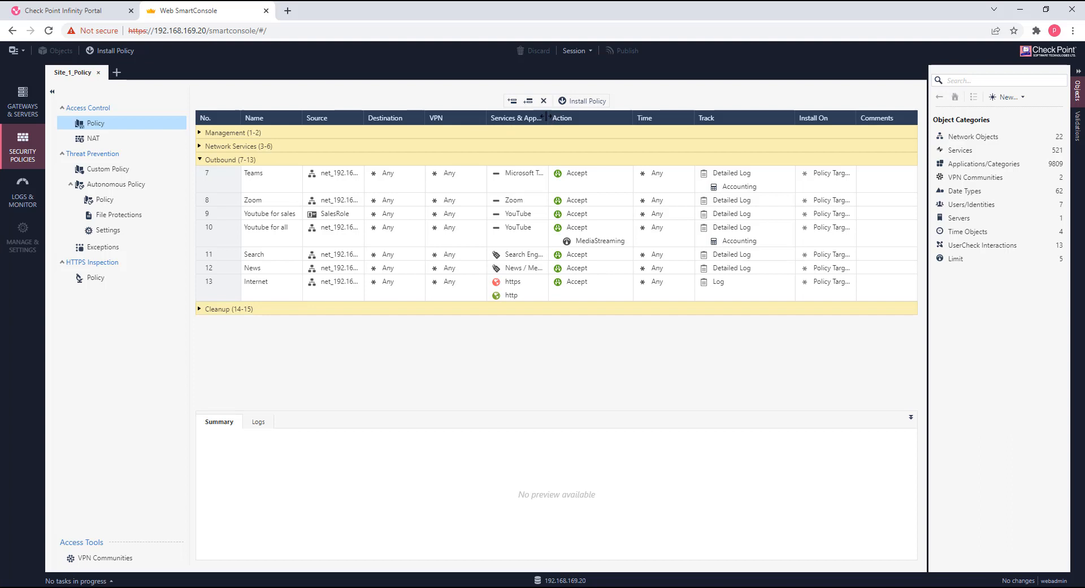
left_click_drag(548, 118, 614, 117)
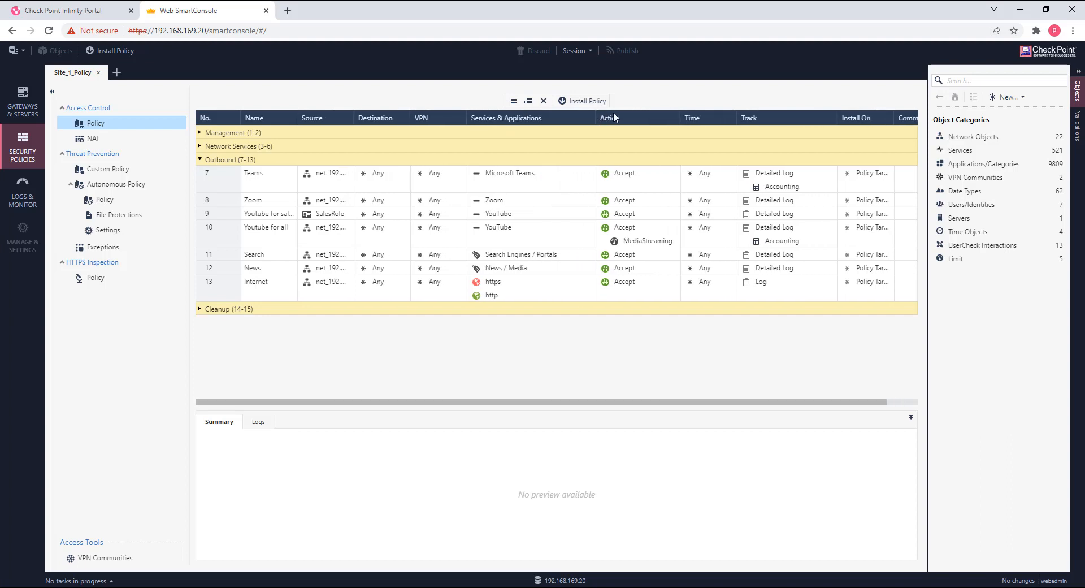
left_click_drag(354, 118, 368, 117)
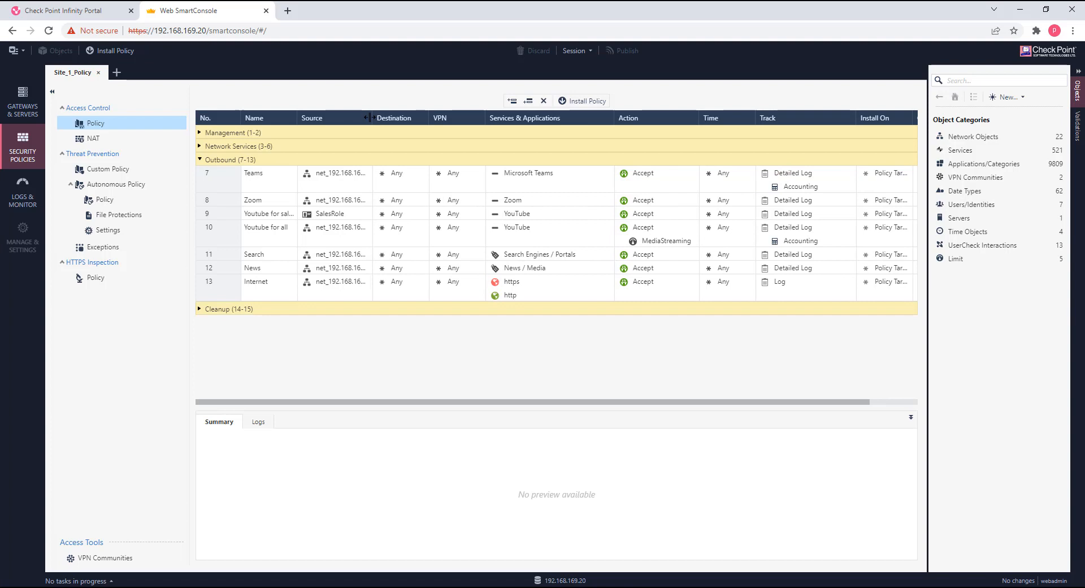
Review the Outbound access rules for Teams, Youtube for sales, Youtube for all with its MediaStreaming limit, and News.
left_click(236, 182)
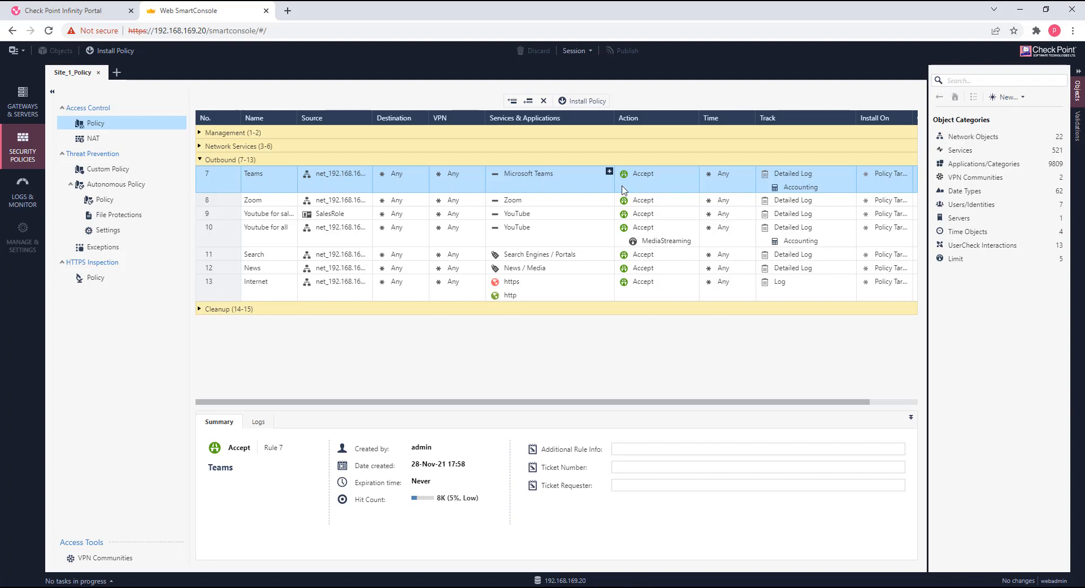
left_click(219, 215)
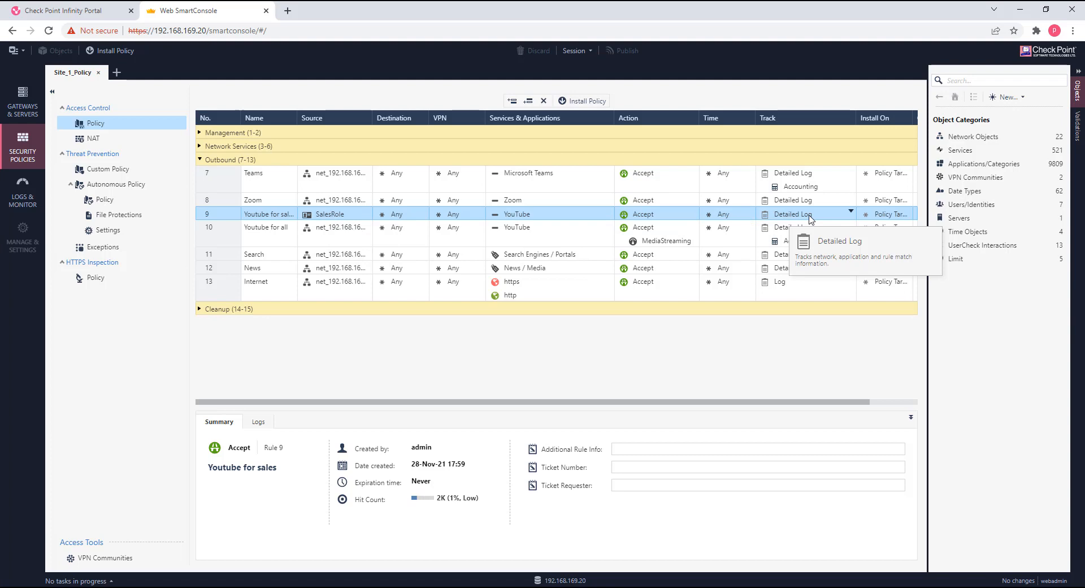
left_click(225, 240)
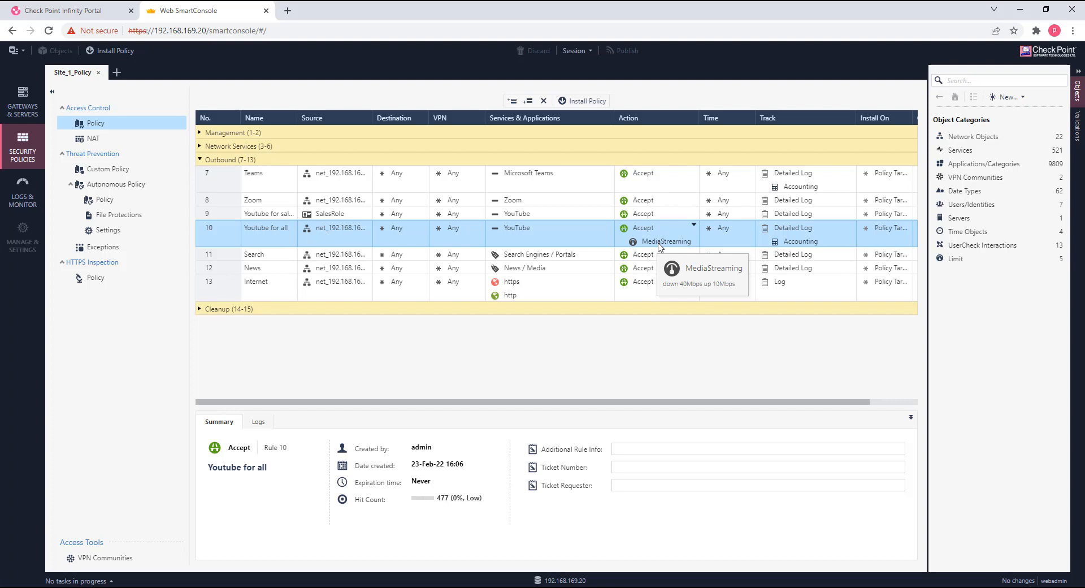
left_click(213, 275)
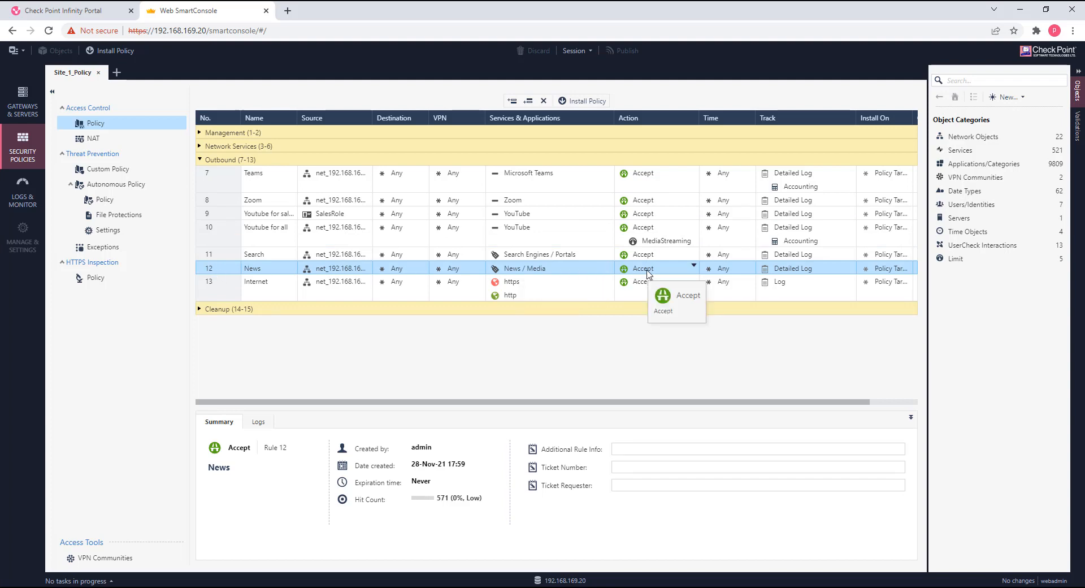
Review the HTTPS Inspection, custom Threat Prevention and NAT policies, checking the Protect LAN rule's action and protected scope.
left_click(91, 278)
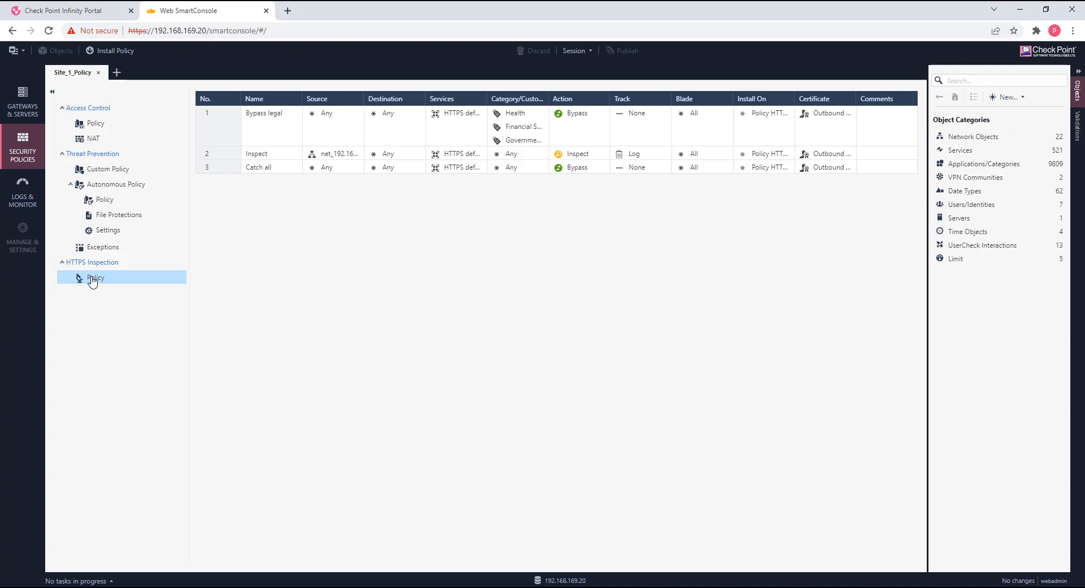
left_click(106, 170)
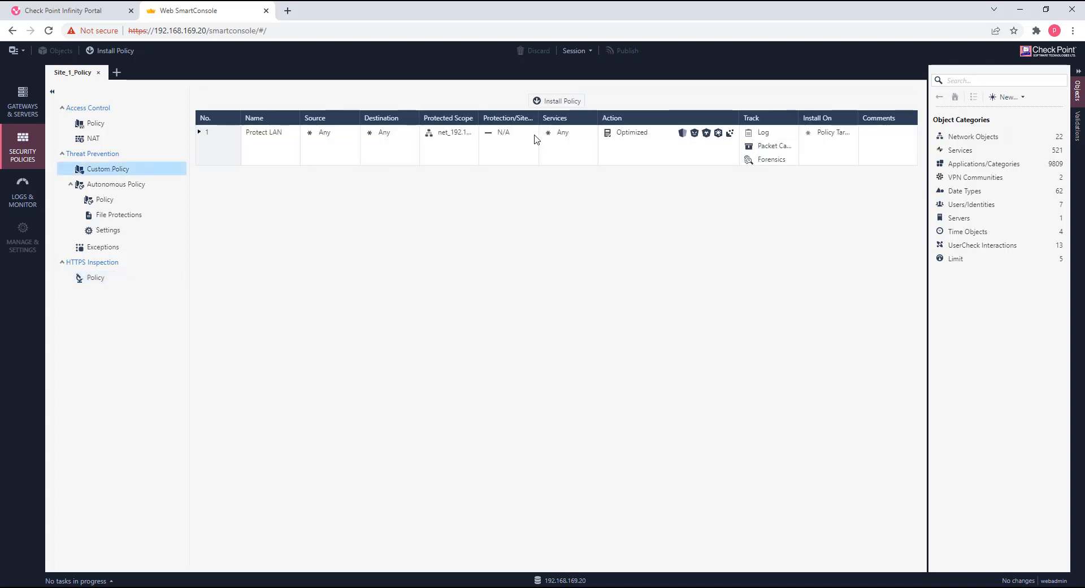
mouse_move(625, 139)
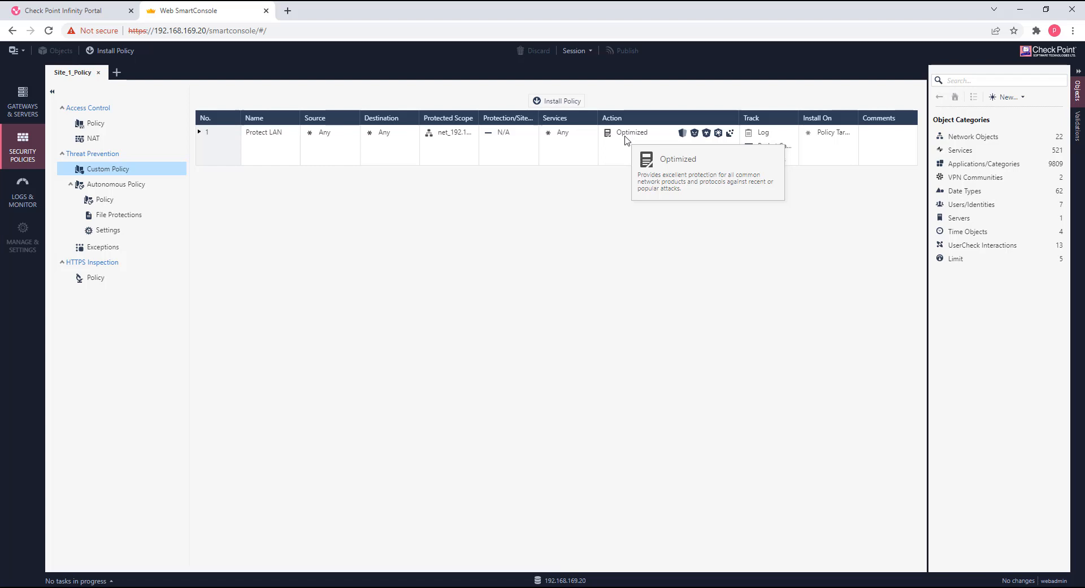
mouse_move(441, 138)
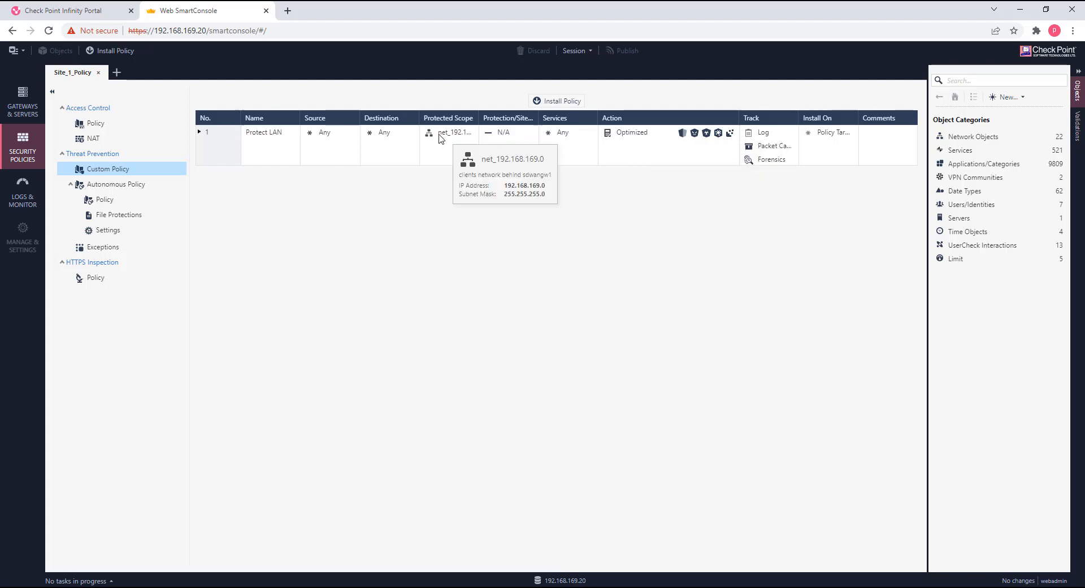
left_click(76, 145)
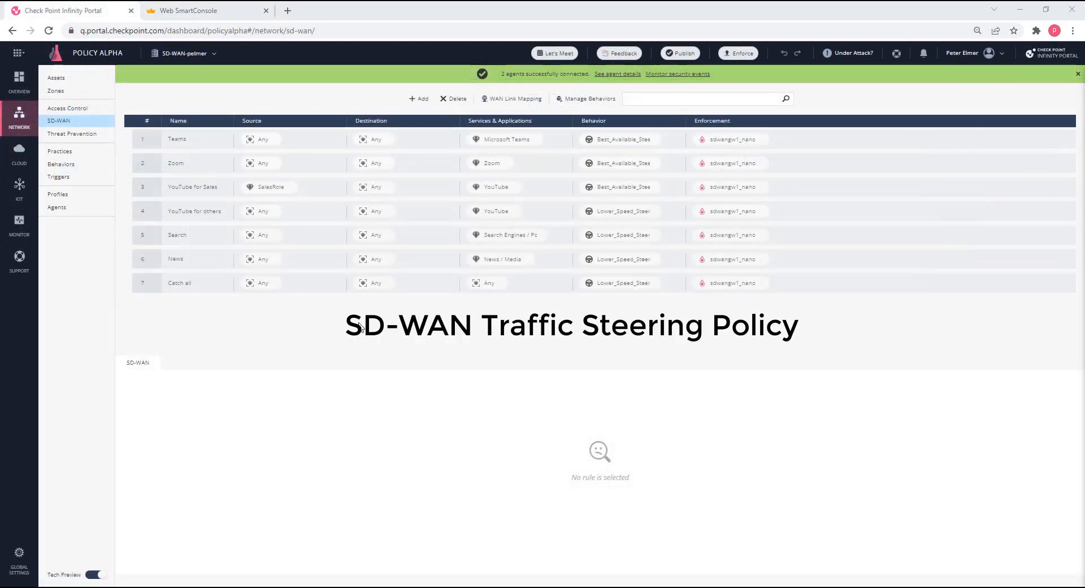
In the Infinity Portal's SD-WAN policy, examine the Teams rule's application and steering behavior, widening the Behavior column.
left_click(147, 144)
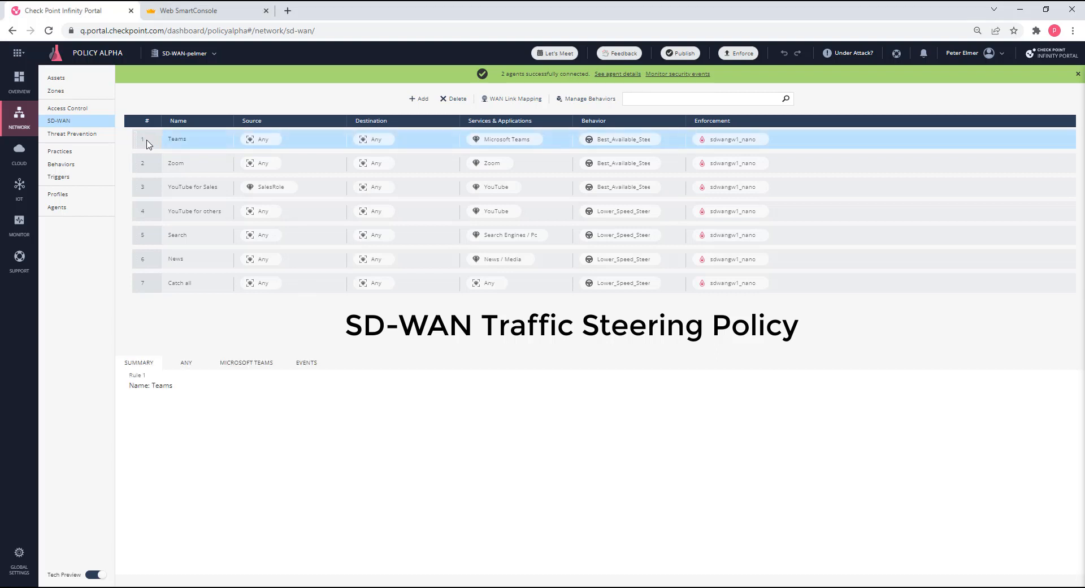
mouse_move(514, 145)
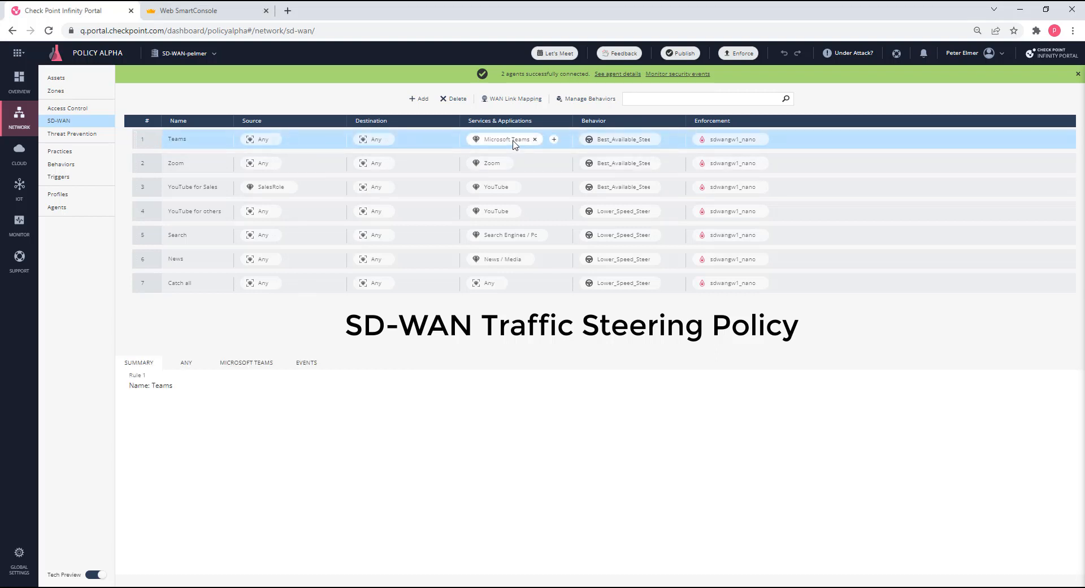
mouse_move(611, 148)
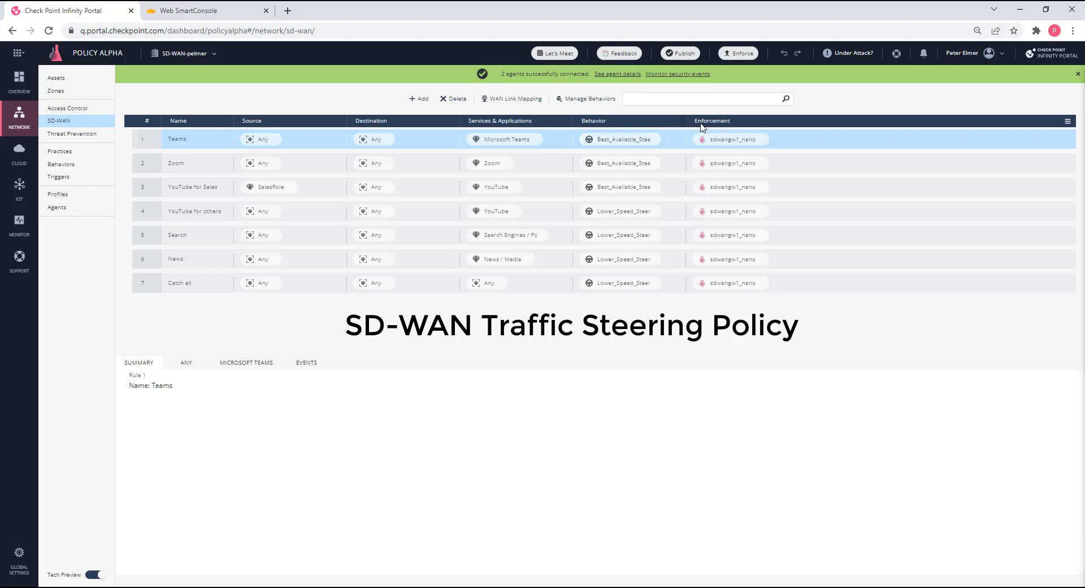
left_click_drag(685, 123, 707, 124)
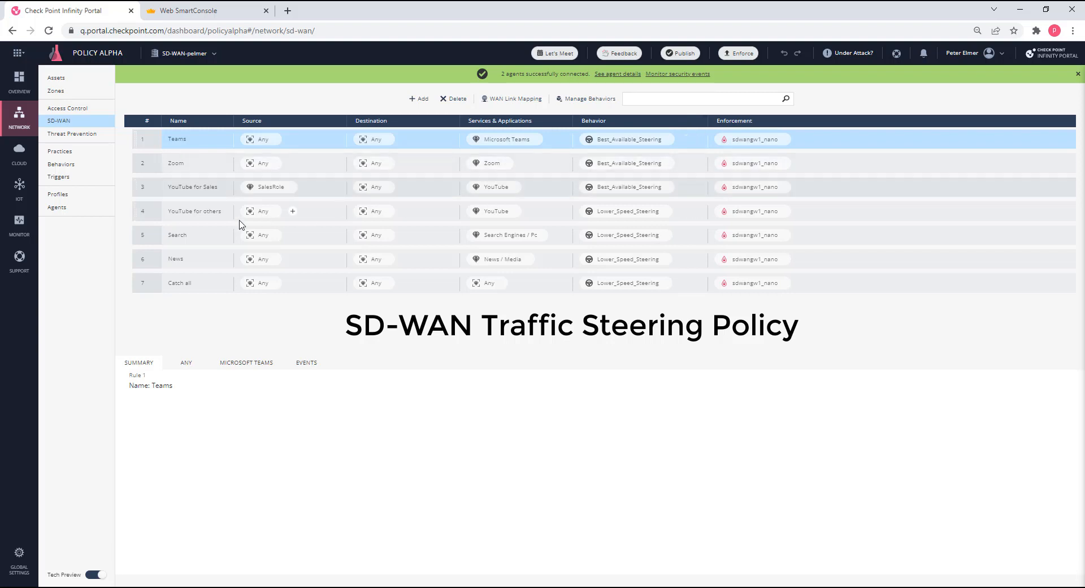
Examine the source, application and steering behavior of the YouTube for Sales and YouTube for others rules, and select the News rule.
left_click(151, 196)
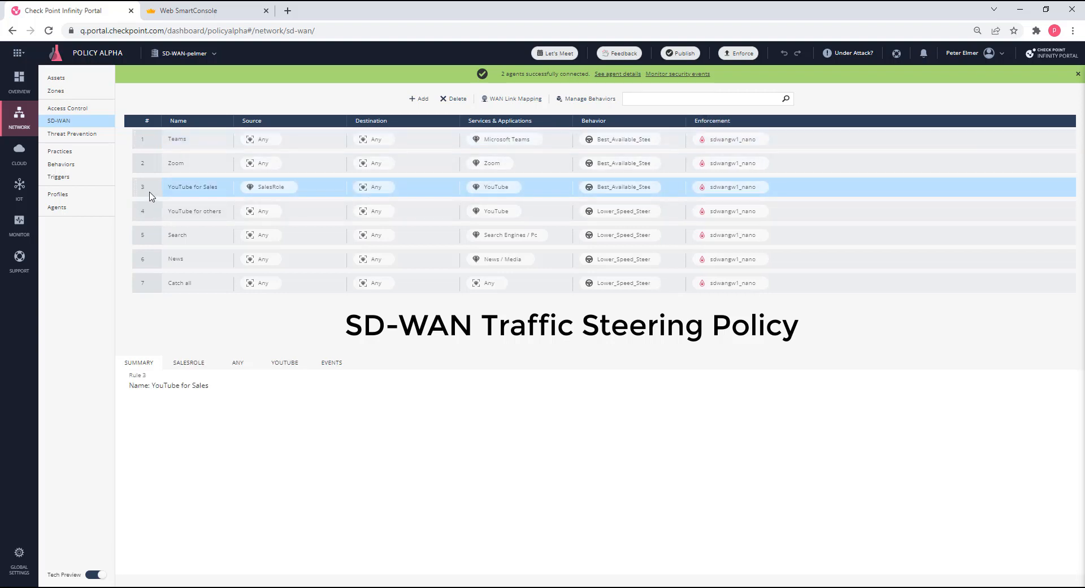
mouse_move(260, 195)
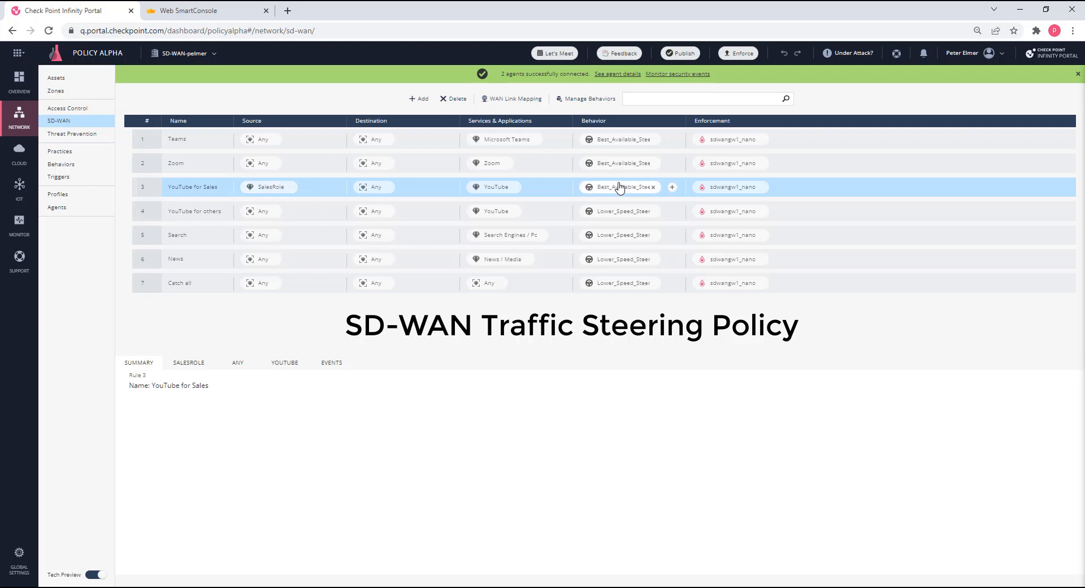
mouse_move(507, 197)
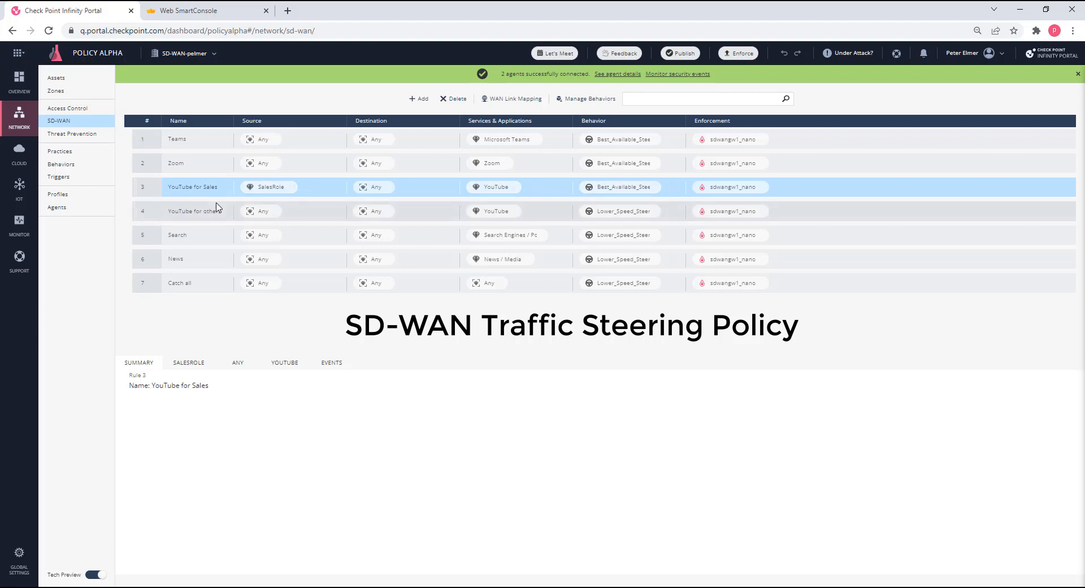
left_click(155, 218)
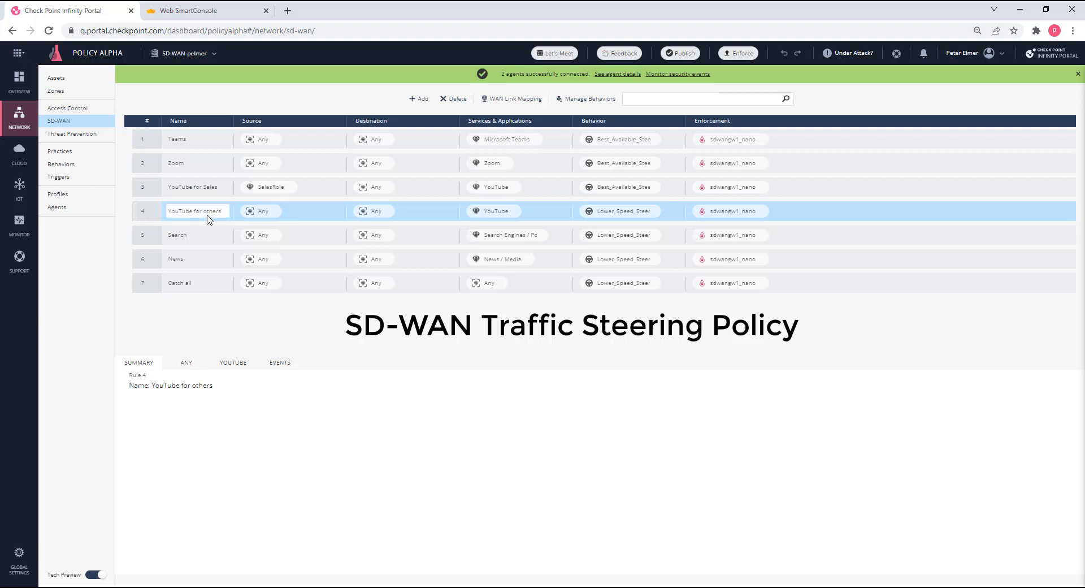
mouse_move(268, 219)
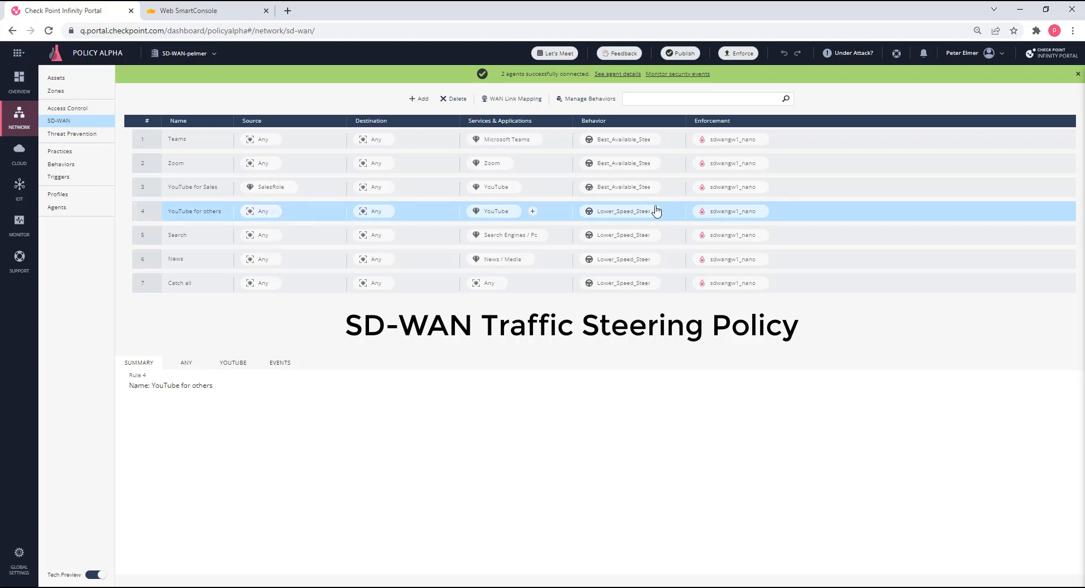
mouse_move(643, 218)
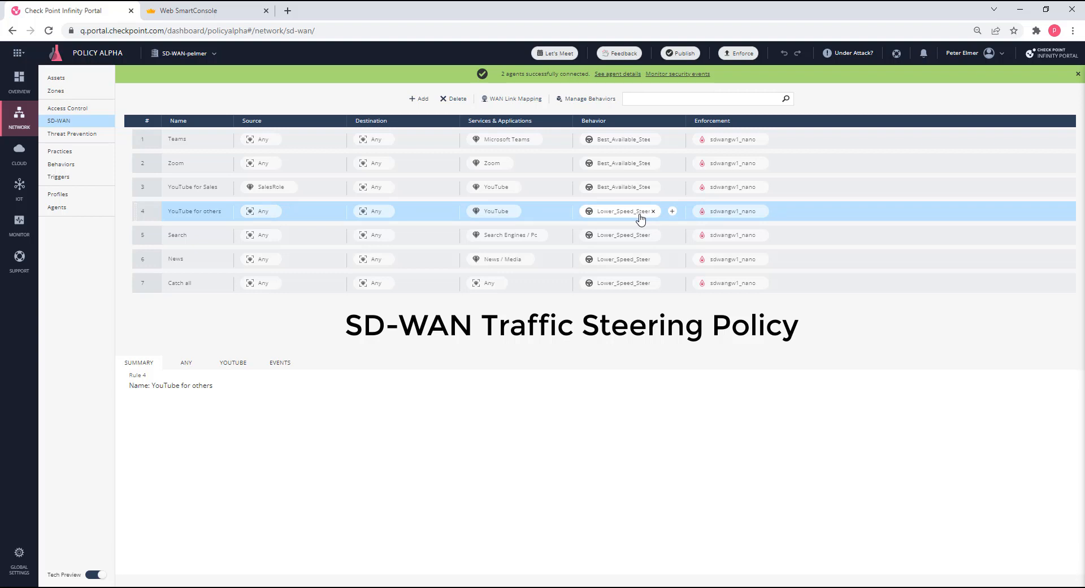
left_click(148, 262)
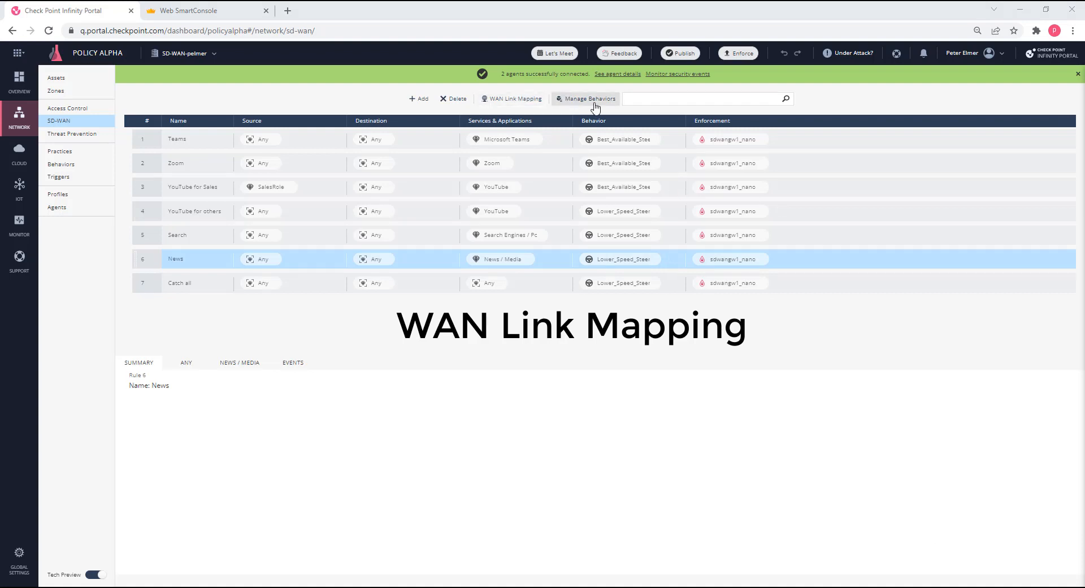
Open the WAN Link Mapping and examine the interface tag assigned to eth2.
left_click(510, 105)
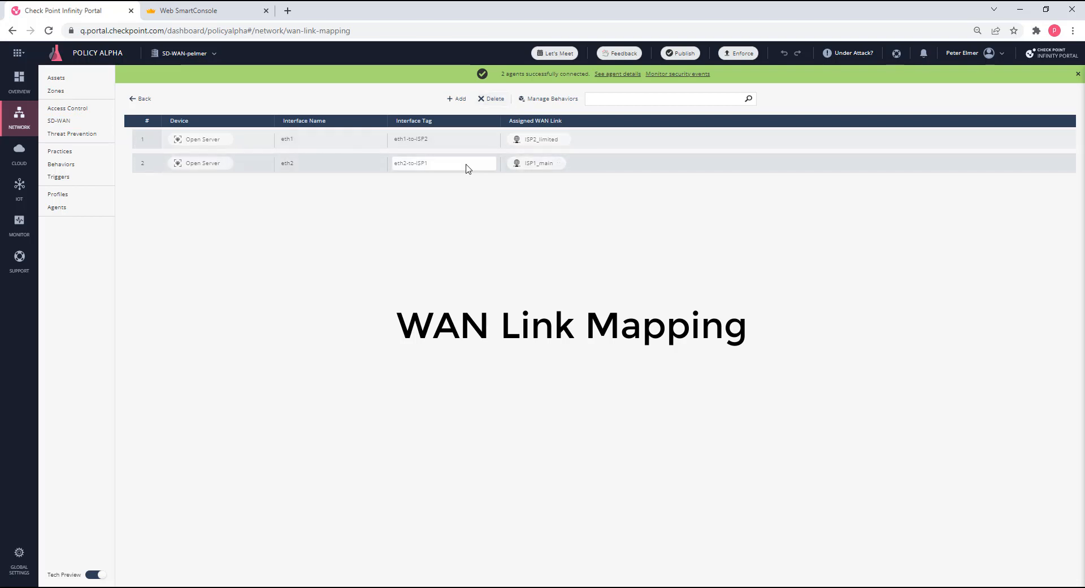
left_click(468, 168)
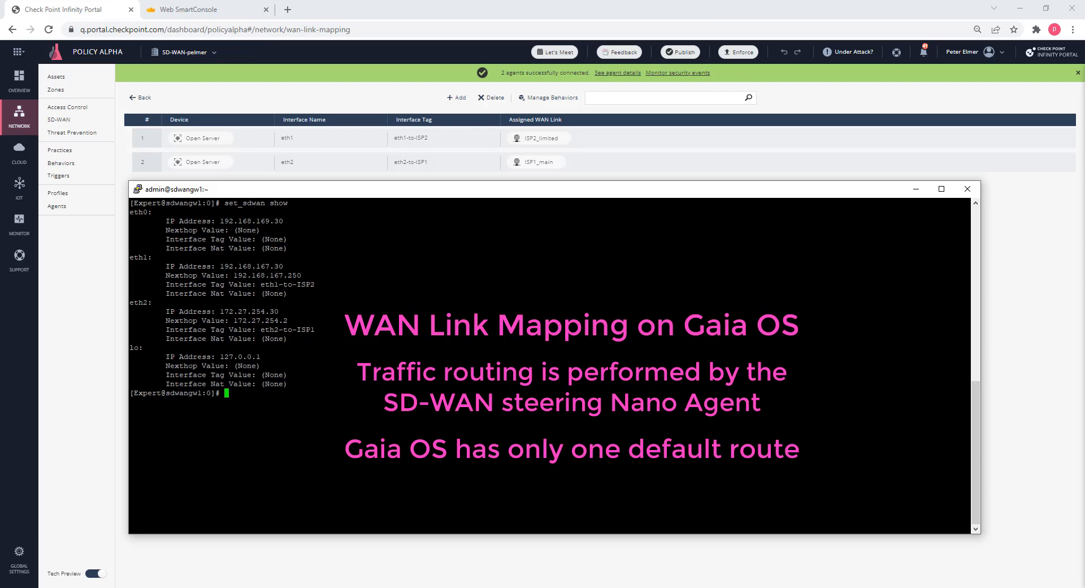
Run the set_sdwan command in the sdwangw1 gateway's expert-mode terminal.
type("set_s")
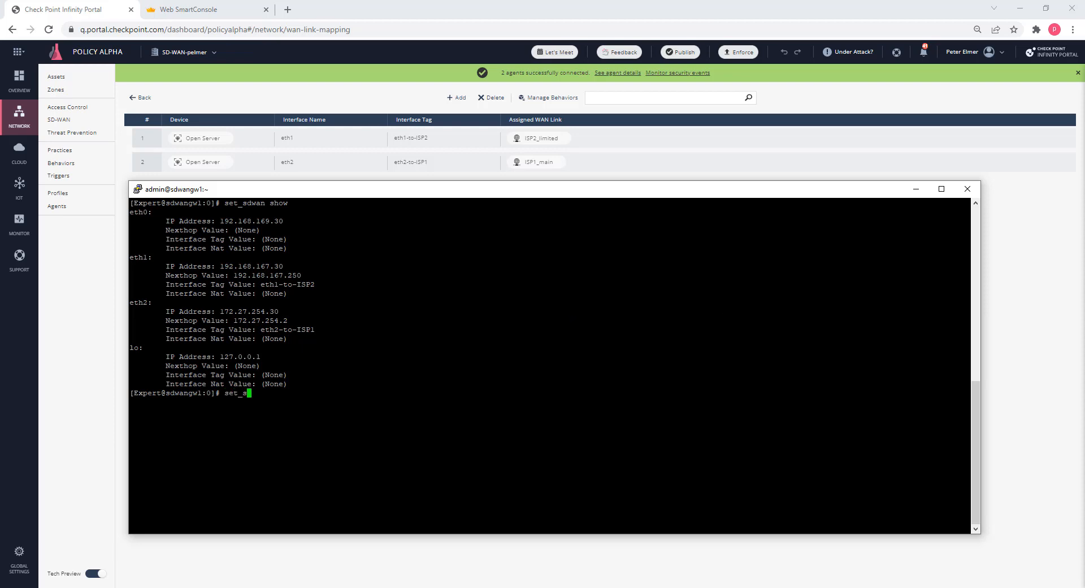
type("dwan")
key("Return")
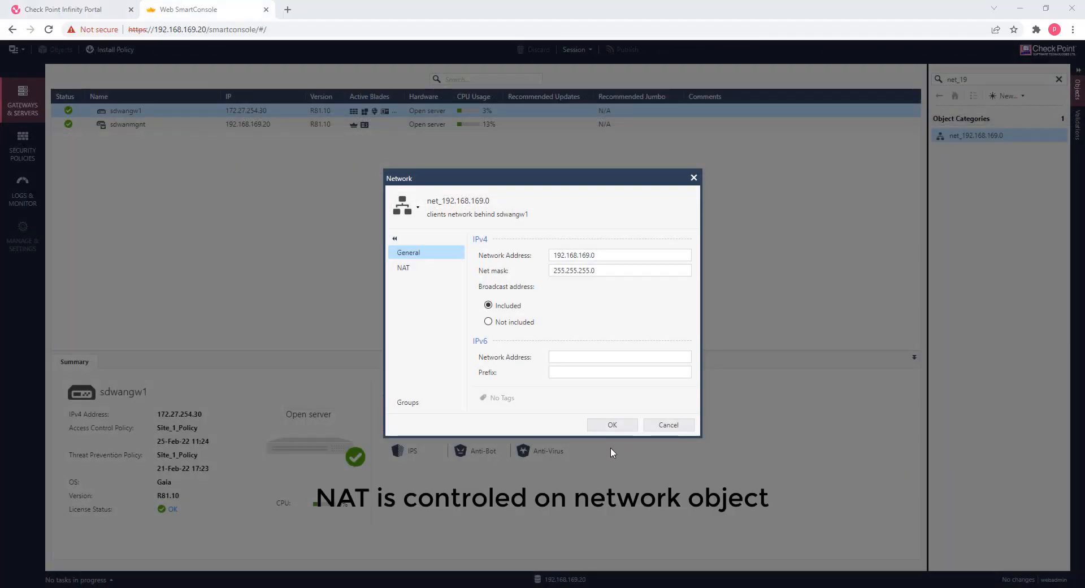
In Web SmartConsole, view the NAT settings of the net_192.168.169.0 network object.
left_click(399, 269)
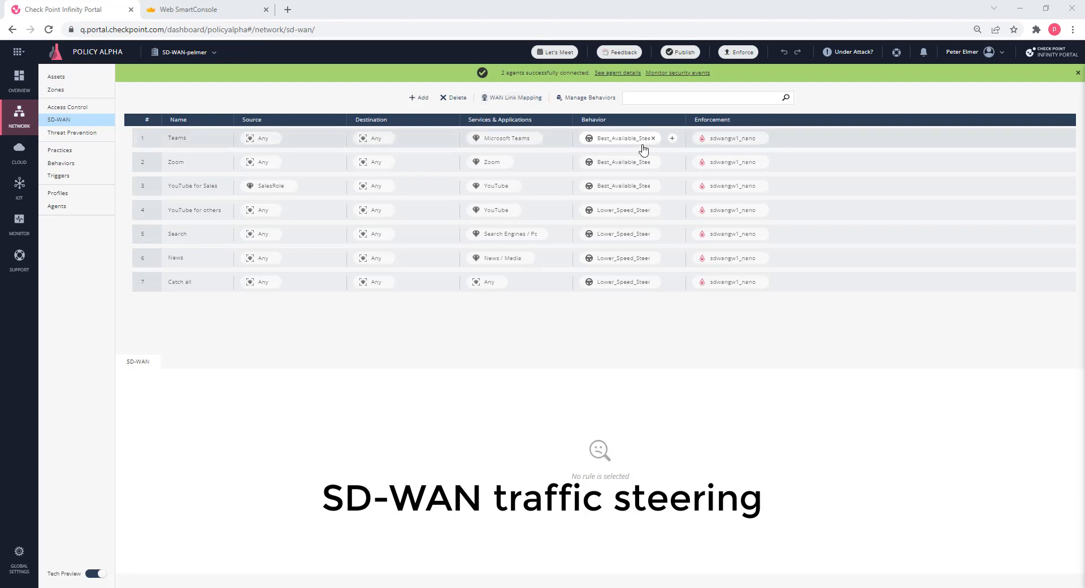
In the Infinity Portal, open the SD-WAN behaviors and review the ISP1_main and ISP2_limited WAN link settings.
left_click(588, 101)
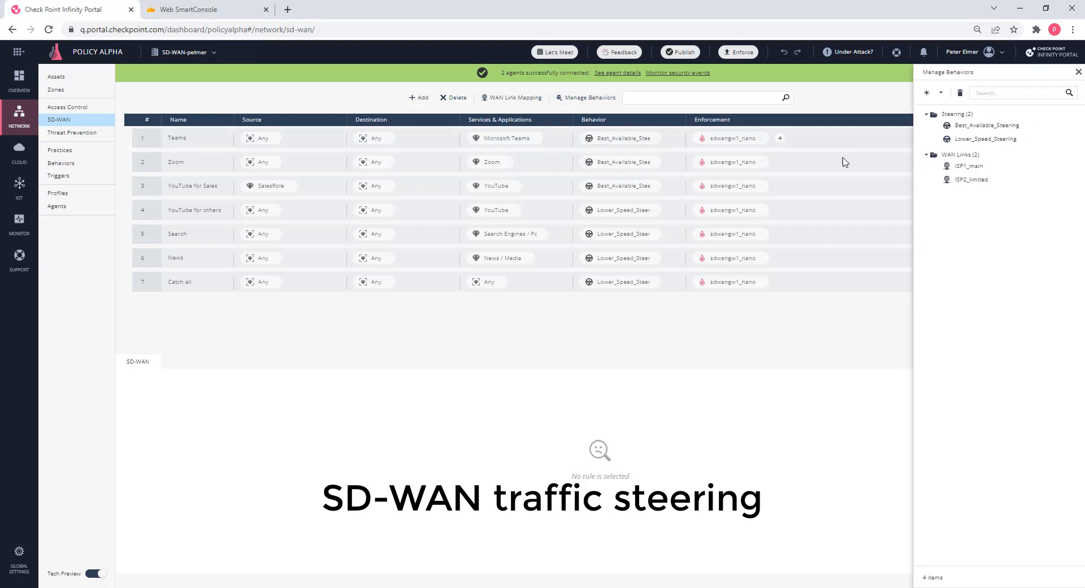
left_click(958, 170)
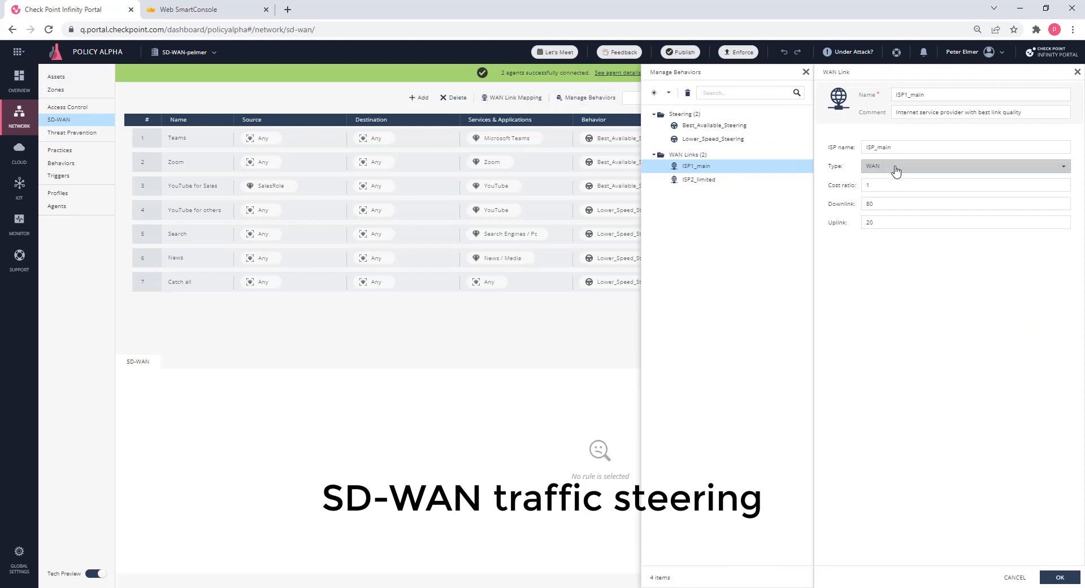
left_click(697, 182)
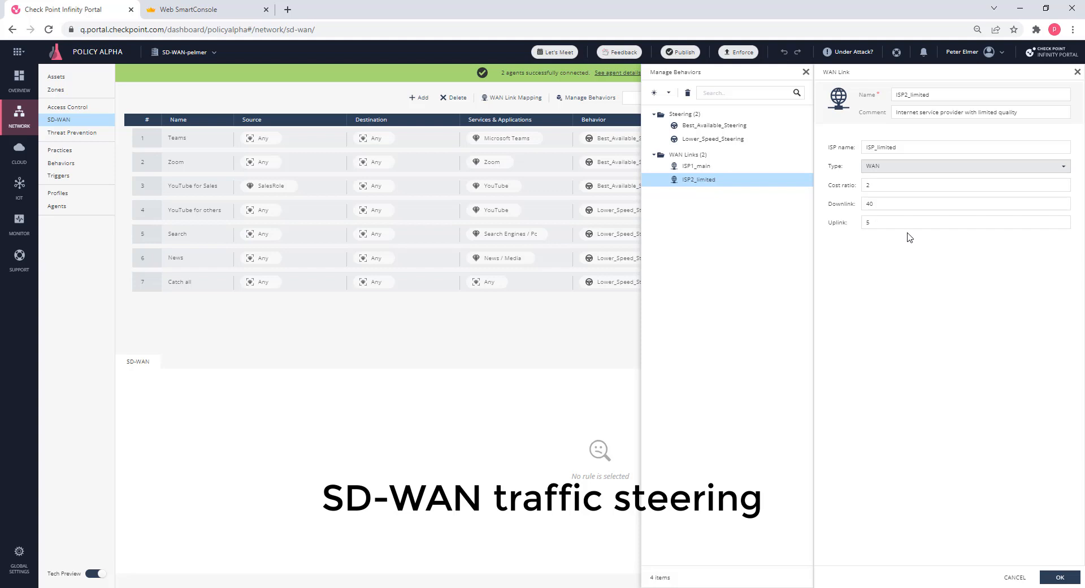
Review the Best_Available_Steering behavior's steering candidates and its threshold, quality check and WAN link utilization criteria.
left_click(710, 126)
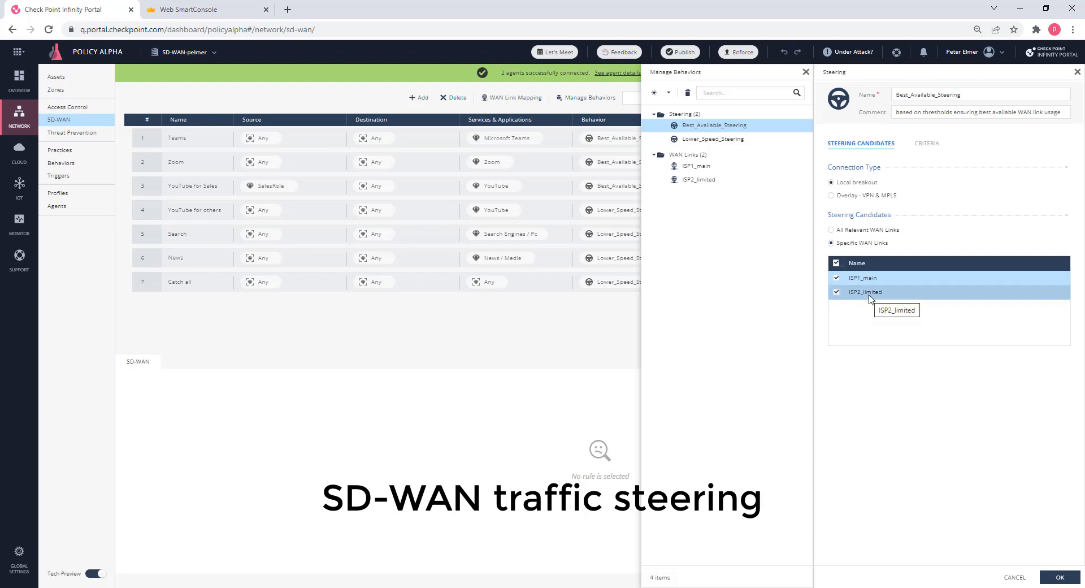
left_click(928, 146)
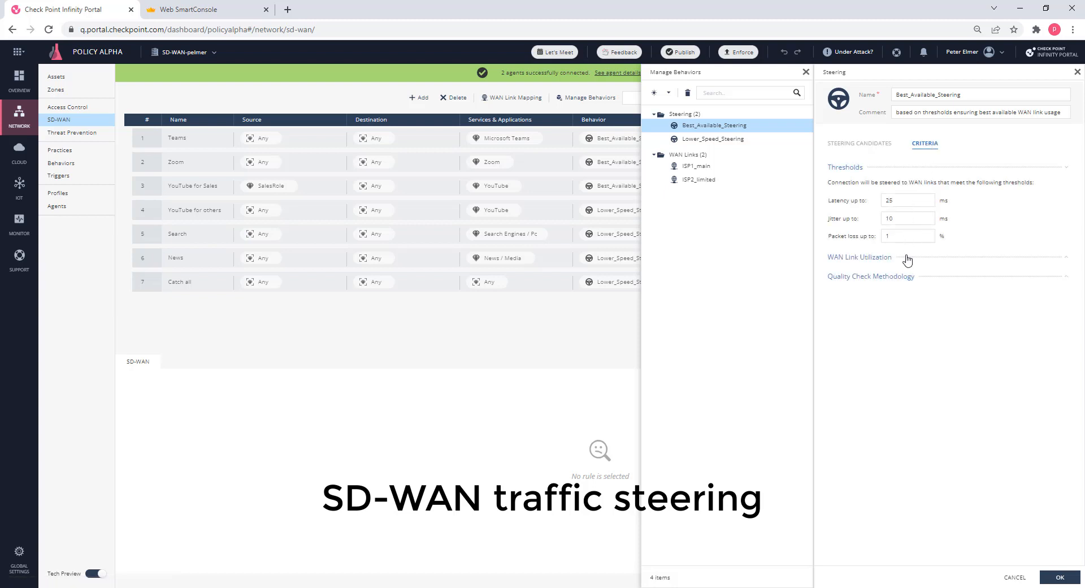
left_click(874, 278)
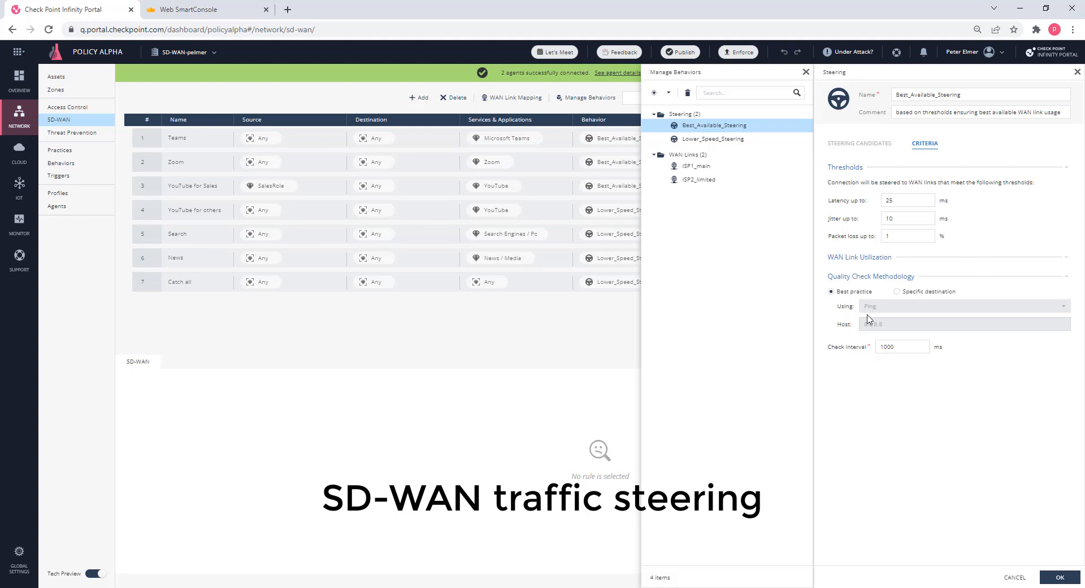
left_click(873, 262)
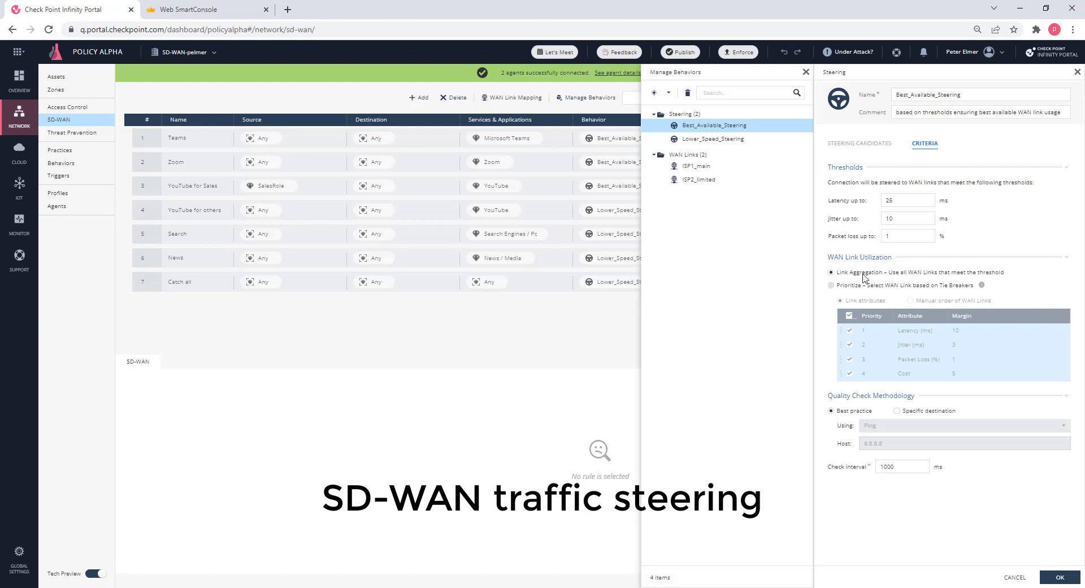
Review the Lower_Speed_Steering behavior's candidates and criteria, comparing link attributes with manual WAN link order for prioritization.
left_click(711, 145)
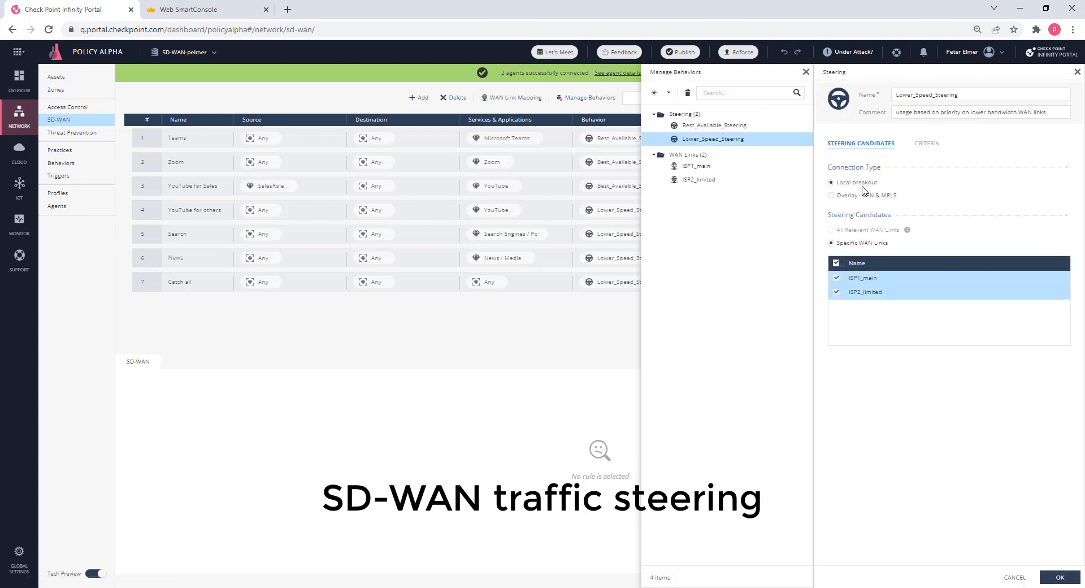
left_click(935, 146)
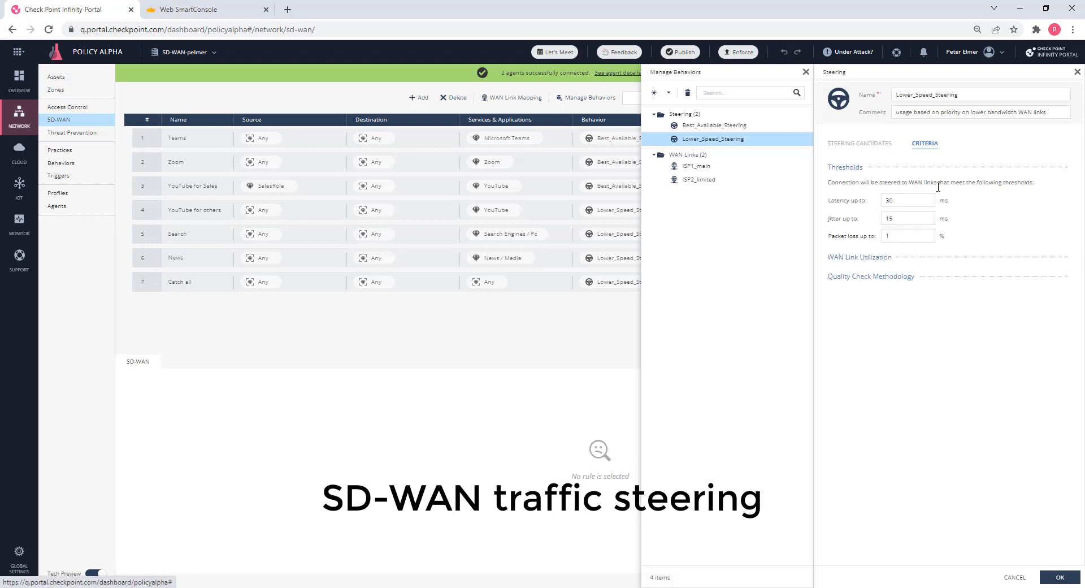
left_click(873, 260)
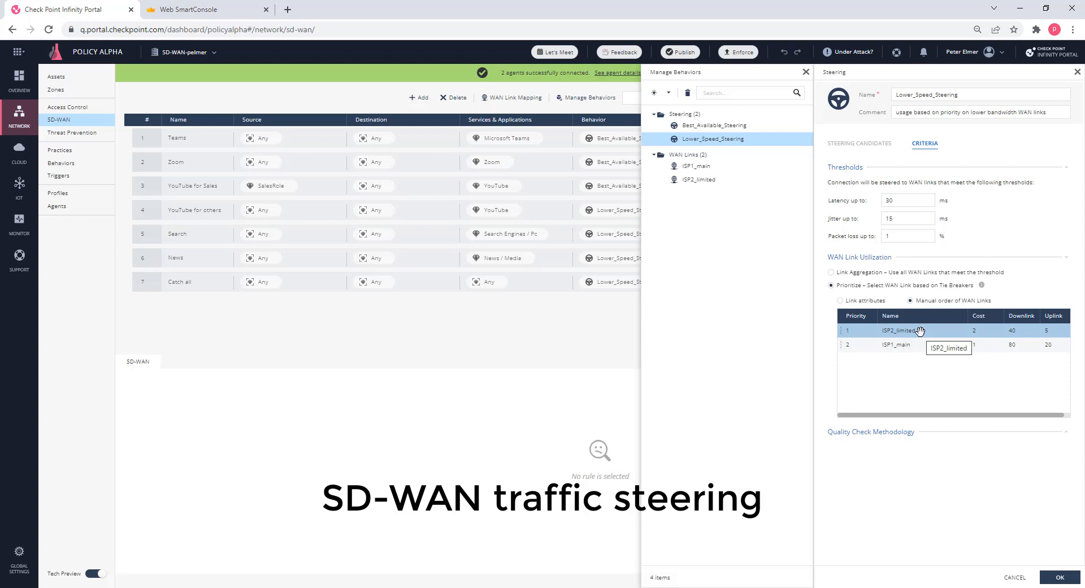
left_click(861, 301)
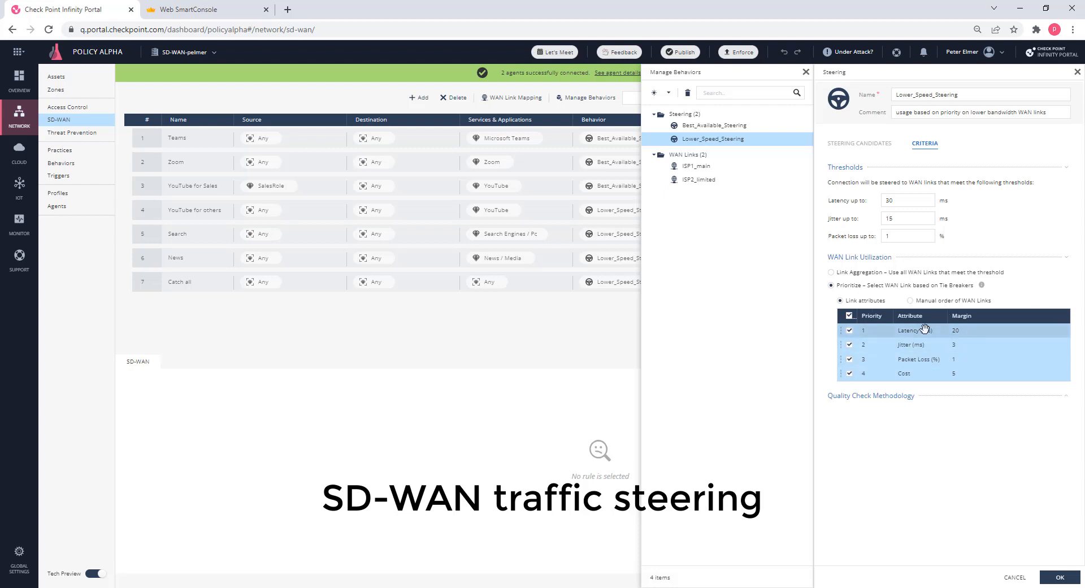
left_click(943, 301)
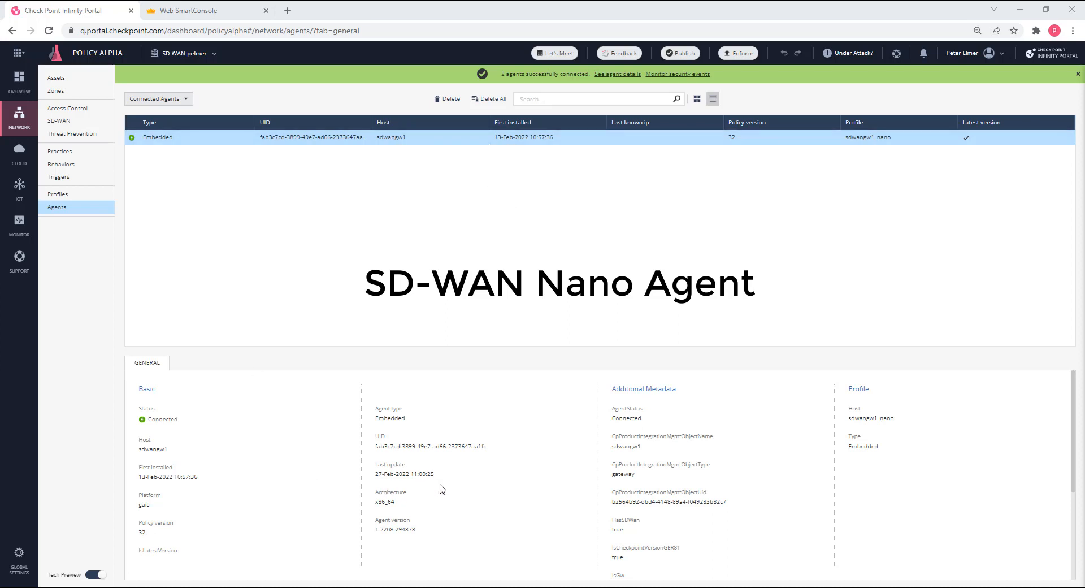
View the general and advanced settings of the sdwangw1_nano agent profile.
left_click(56, 195)
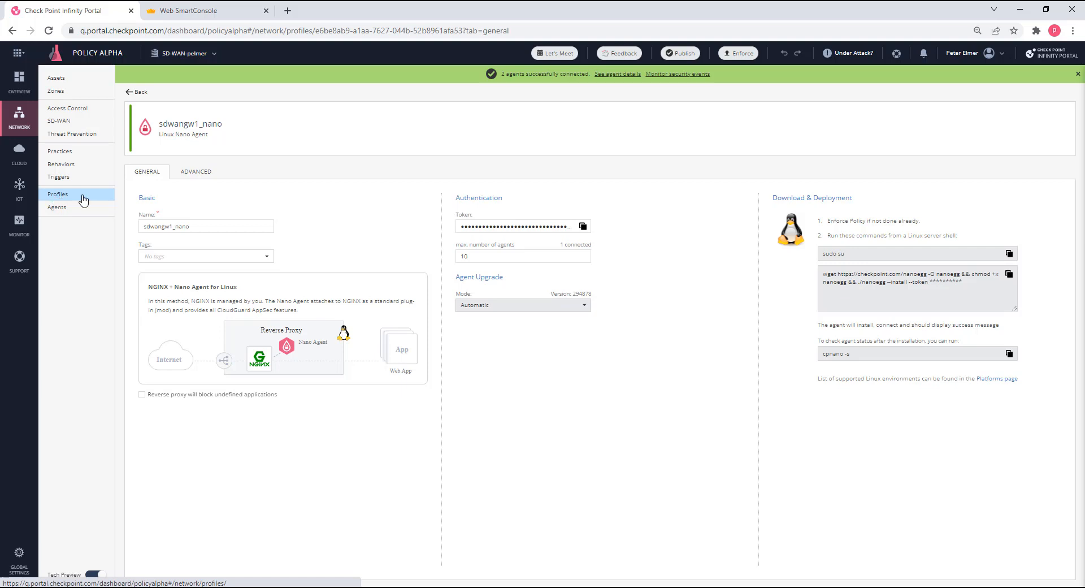
left_click(198, 178)
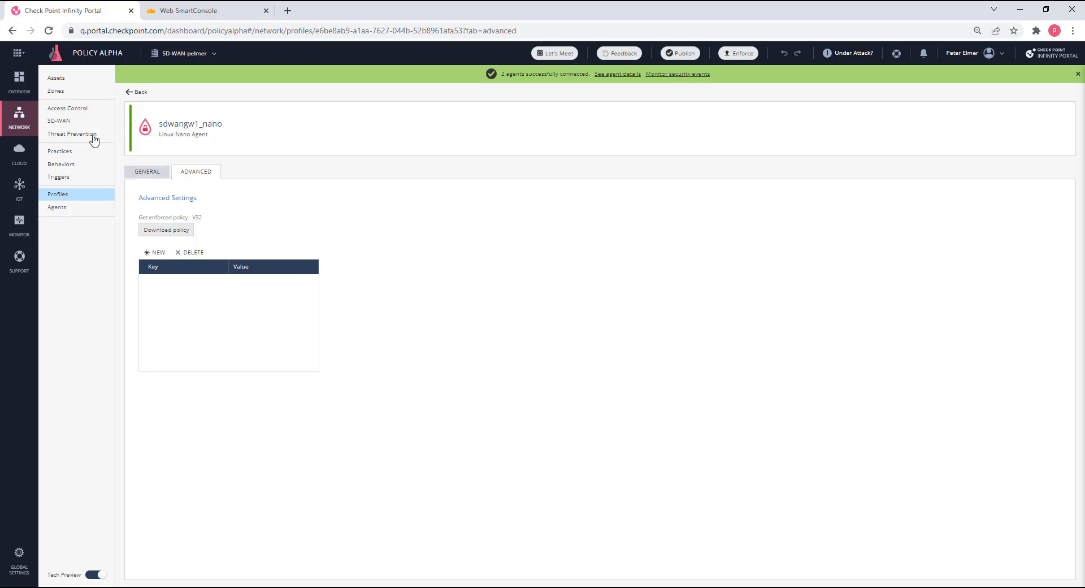
Search the synchronized network assets for "net".
left_click(66, 82)
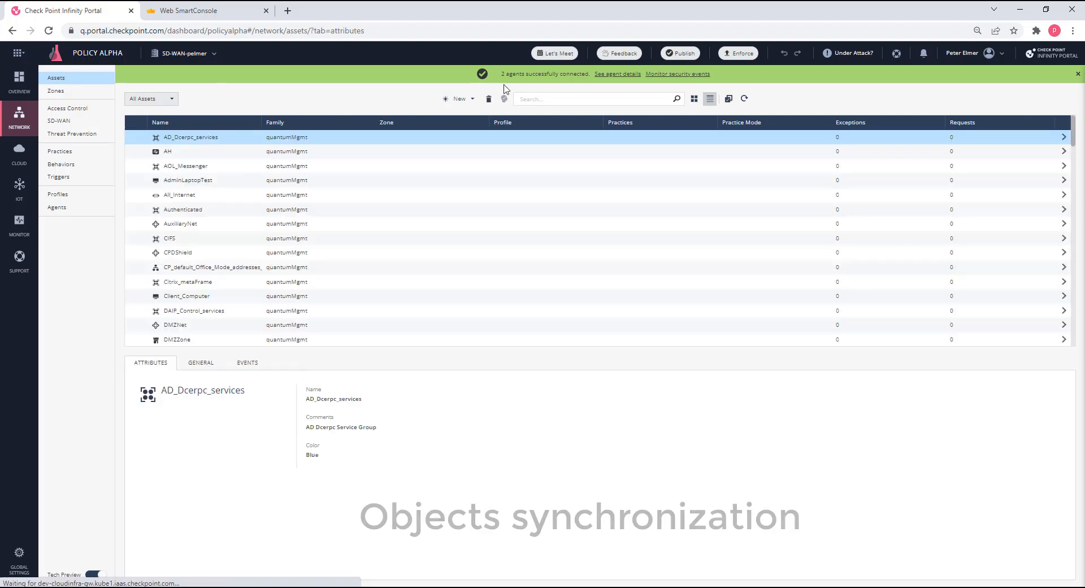
left_click(545, 99)
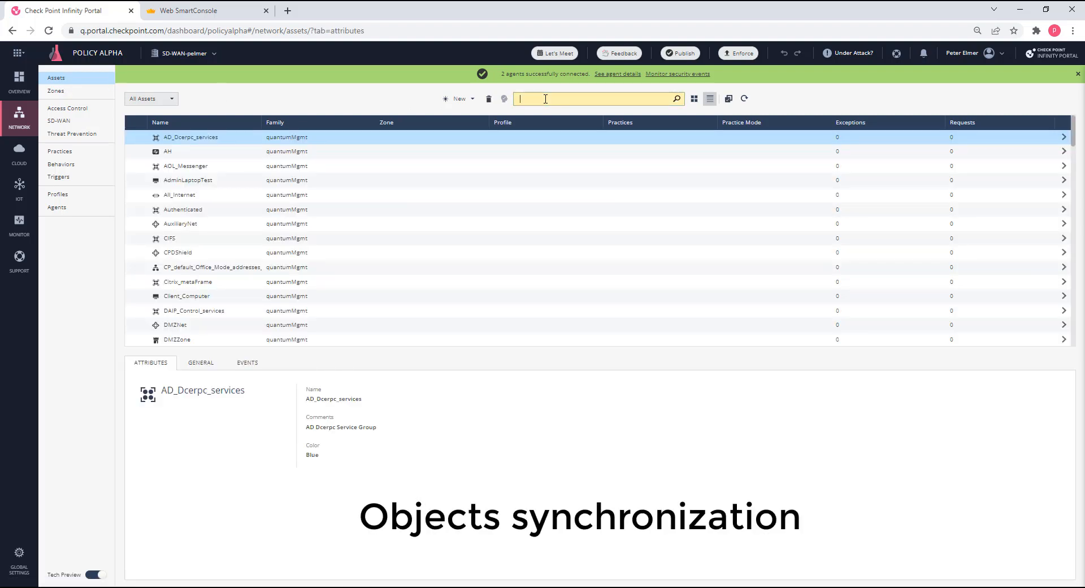
type("net")
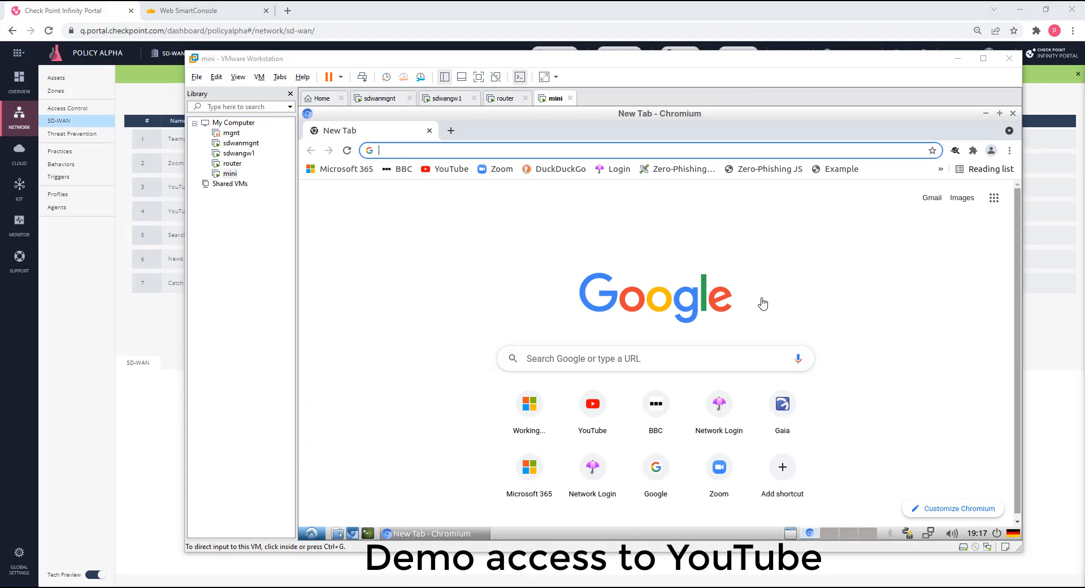
Open YouTube in the mini VM's browser, and filter the Web SmartConsole logs by "youtube" and the Application Control blade.
left_click(455, 171)
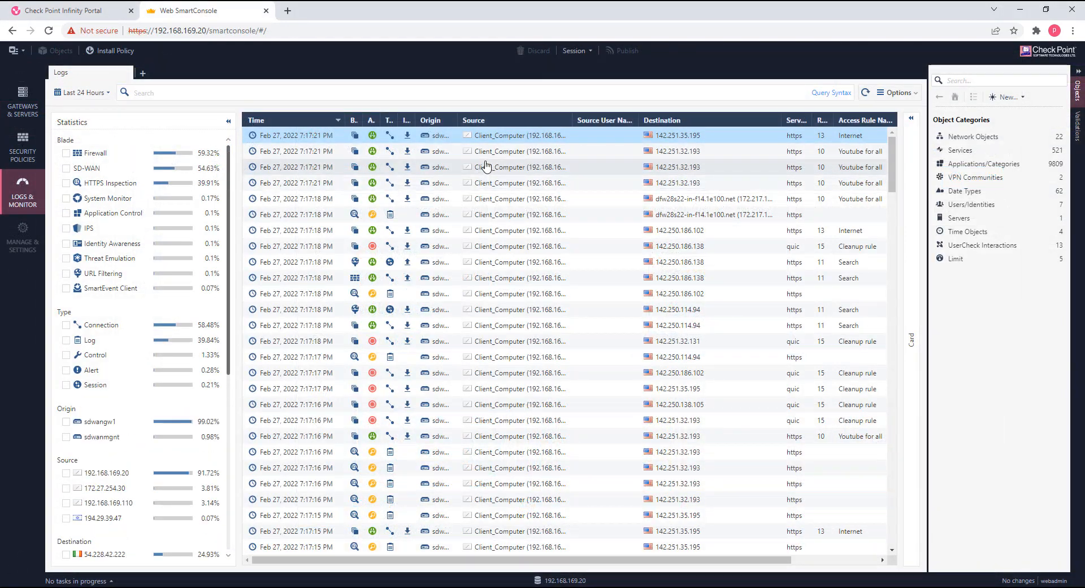
left_click(212, 94)
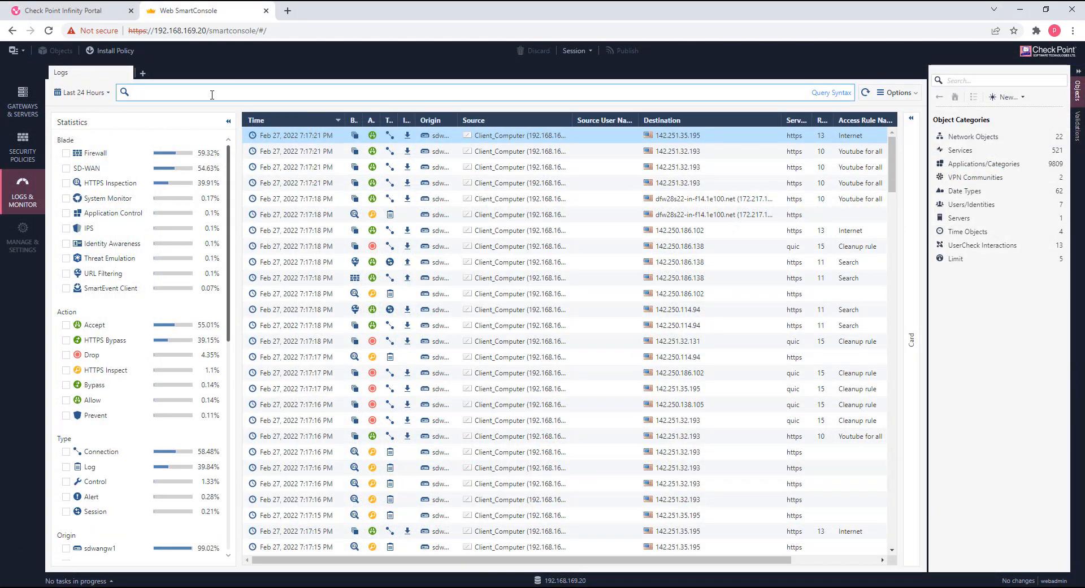
type("youtube")
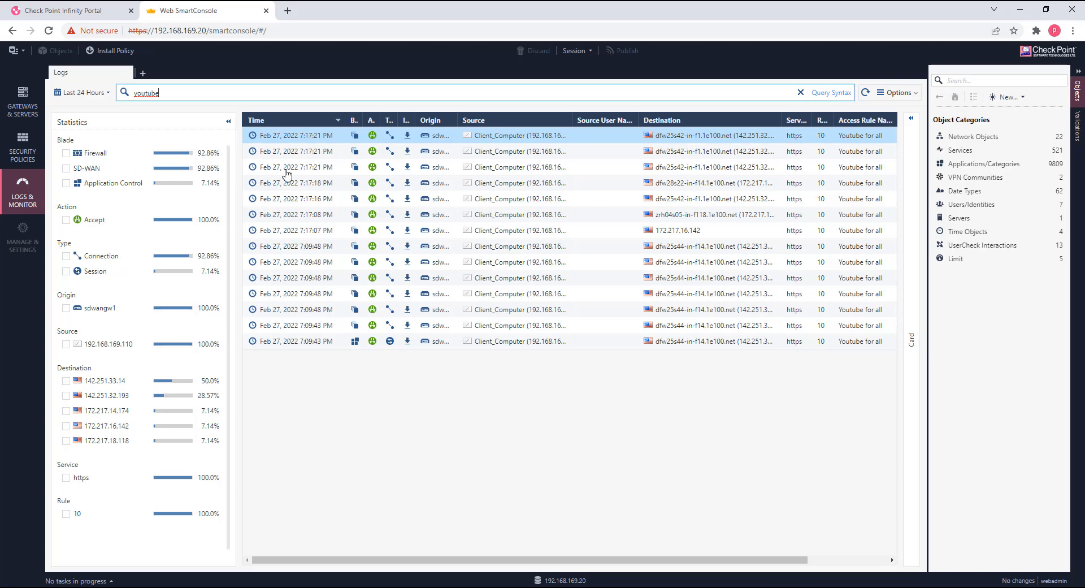
left_click(66, 183)
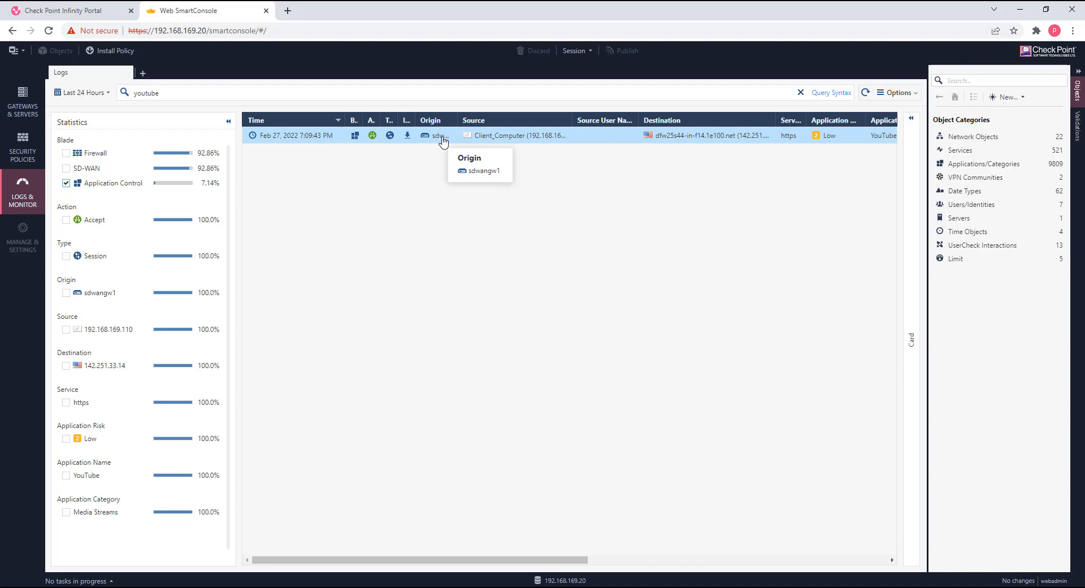
Widen the Type and Blade columns of the log table and collapse the object categories pane.
left_click_drag(398, 120, 450, 119)
left_click_drag(362, 120, 399, 120)
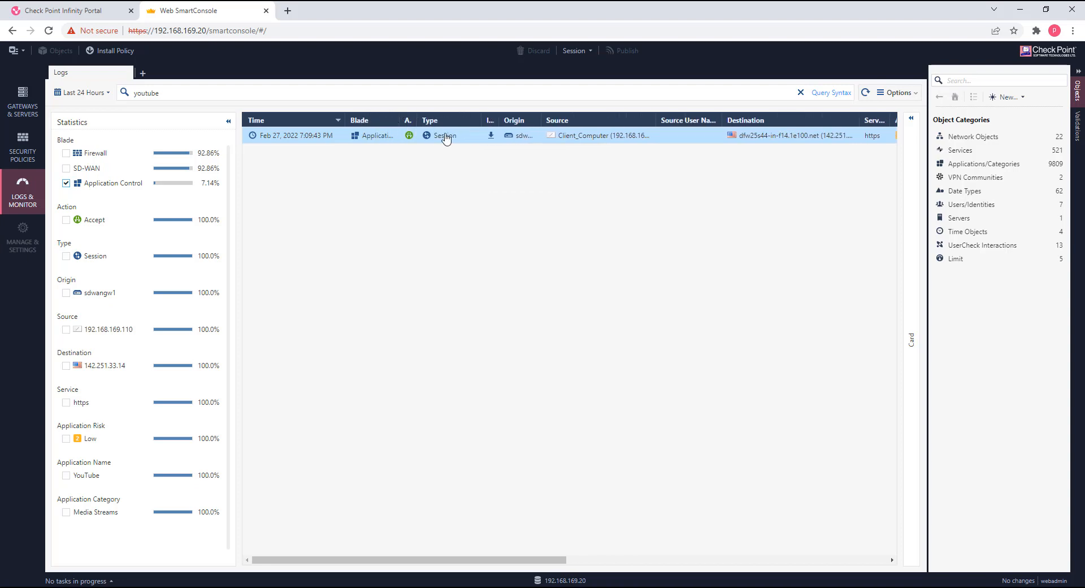
left_click(1076, 79)
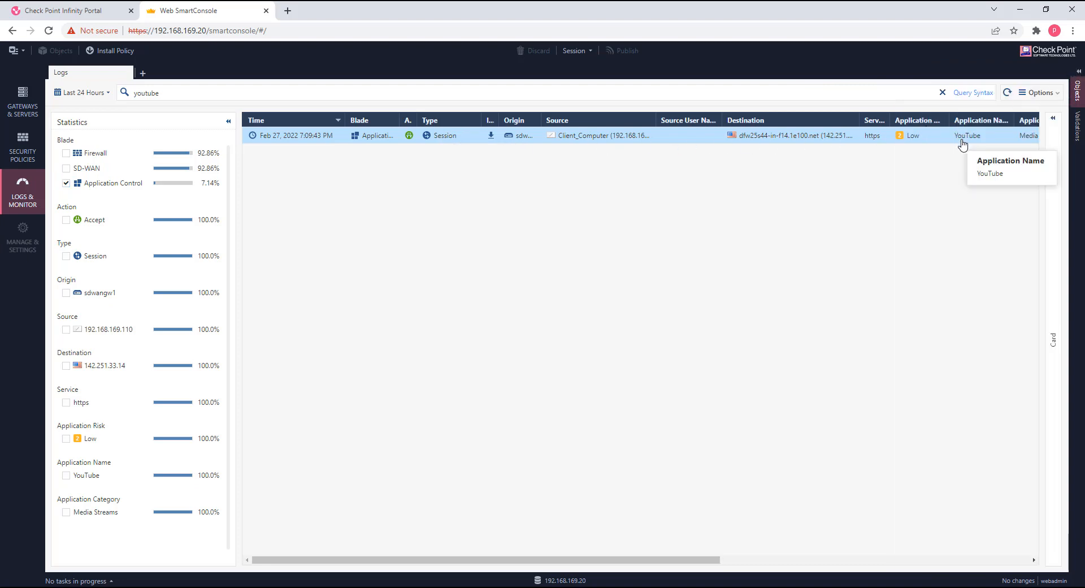
Open the YouTube Application Control session log and examine its details.
double_click(448, 138)
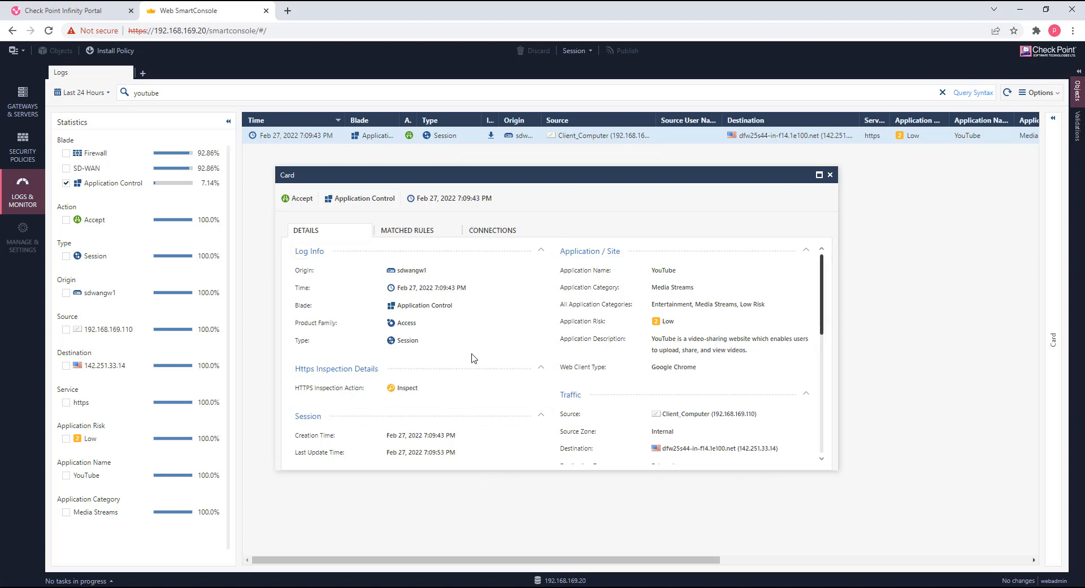
scroll(473, 357, "down", 2)
scroll(474, 358, "down", 2)
scroll(412, 351, "up", 4)
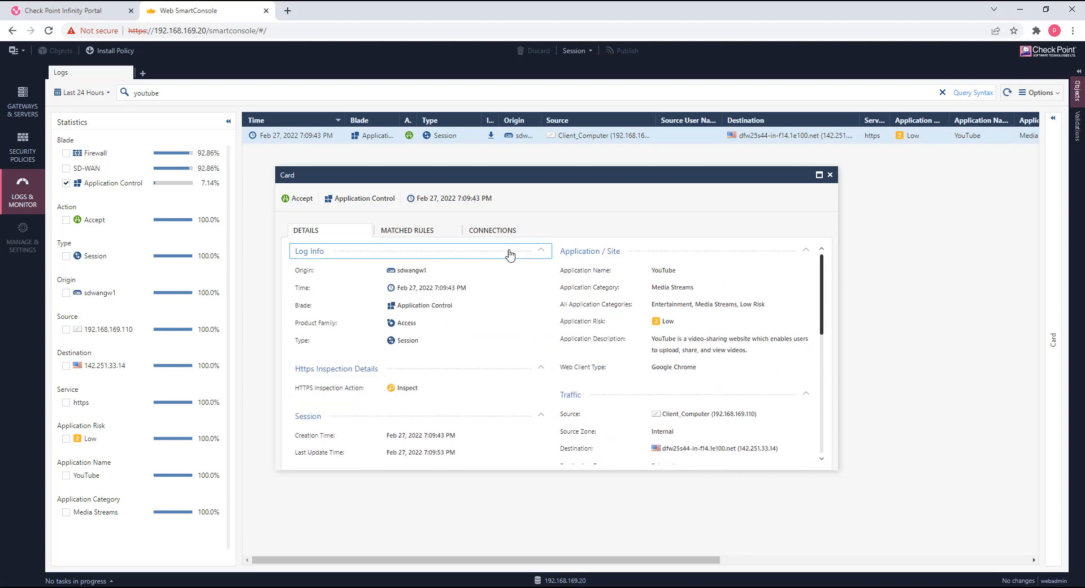
List the session's connections and examine the newest connection's log details, including its policy, NAT and accounting information.
left_click(496, 237)
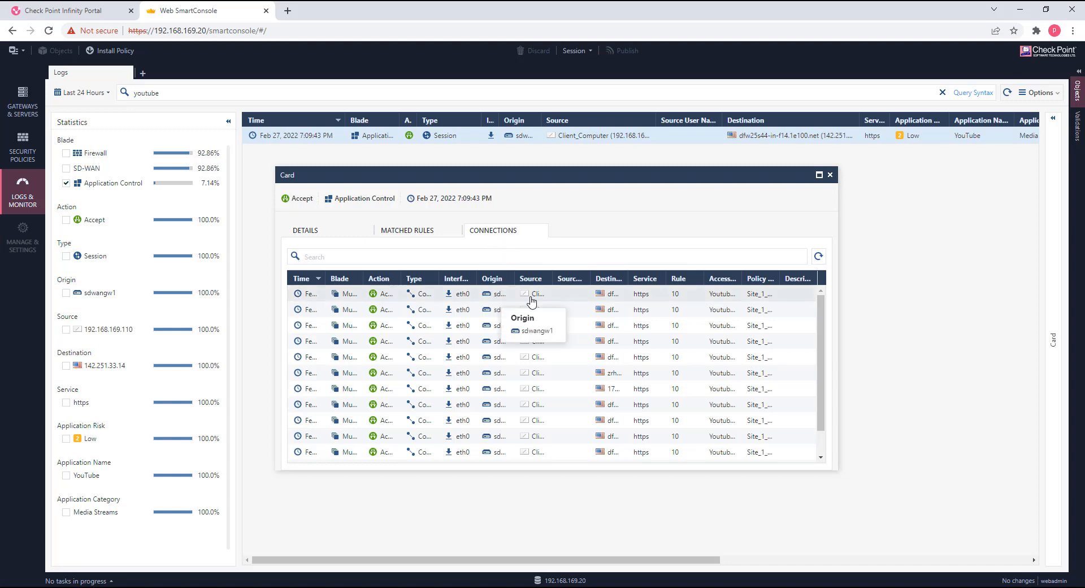
left_click(711, 297)
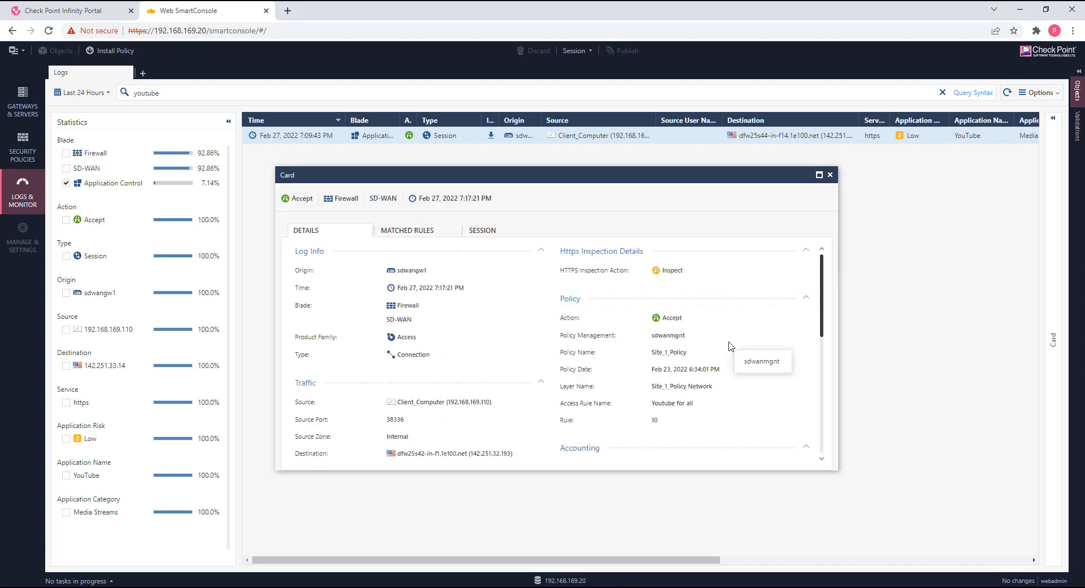
scroll(766, 441, "down", 3)
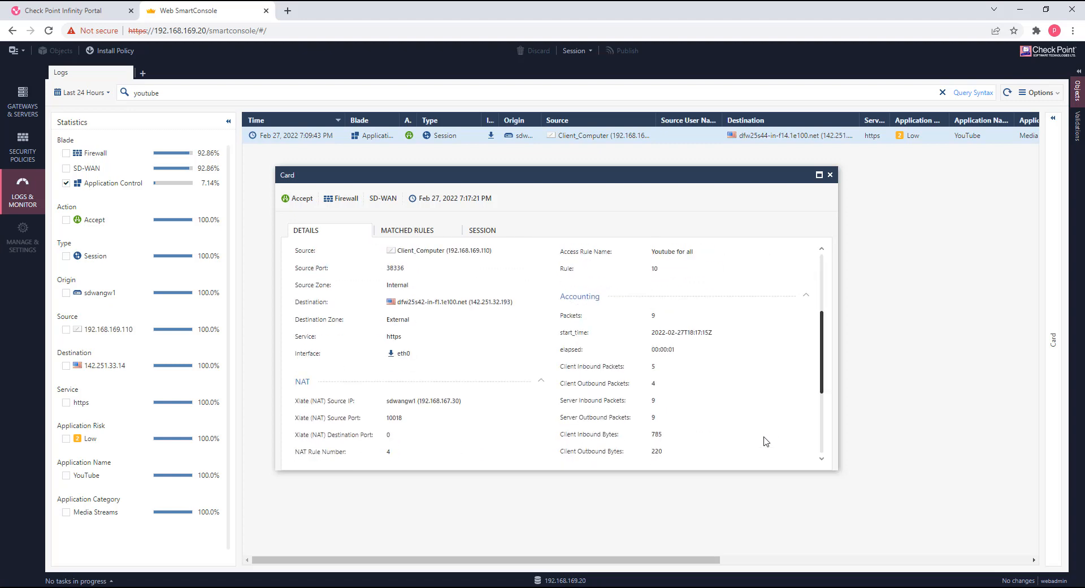
scroll(766, 442, "down", 4)
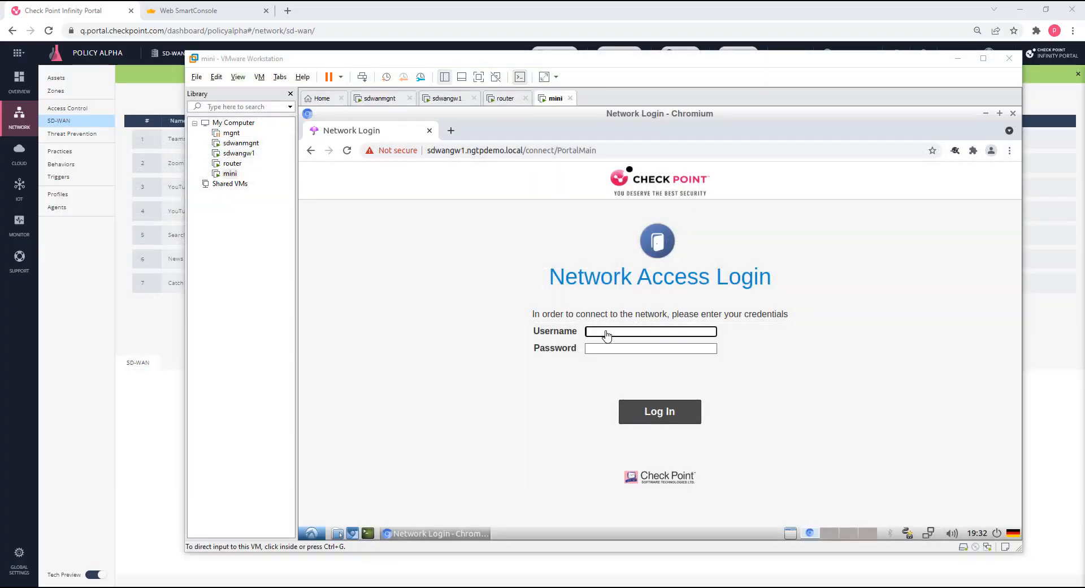
In the mini VM's browser, log in to the Network Access portal with the sales user's username and password.
left_click(606, 332)
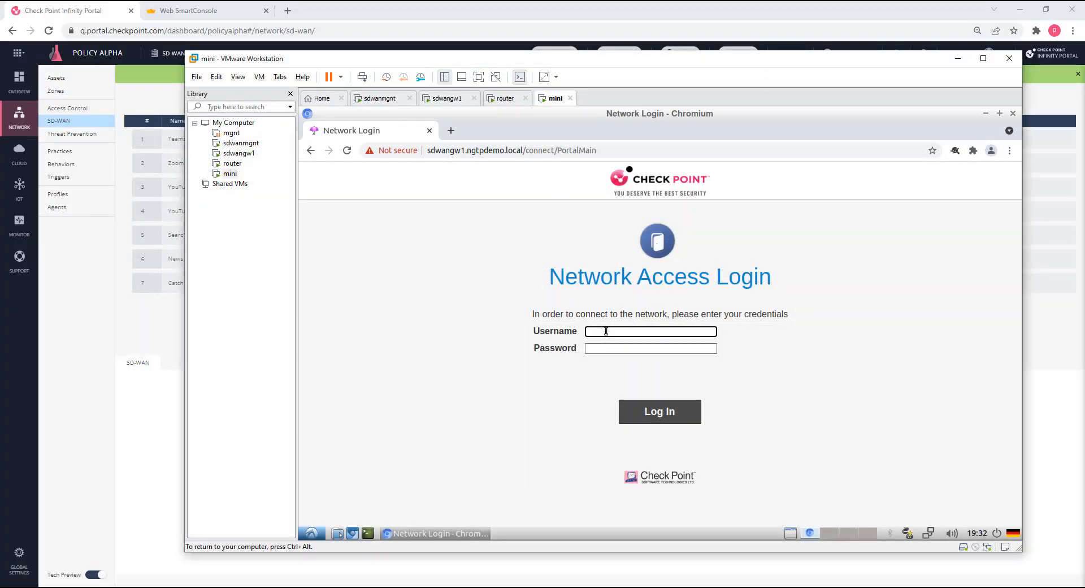
type("sallysales")
key("Tab")
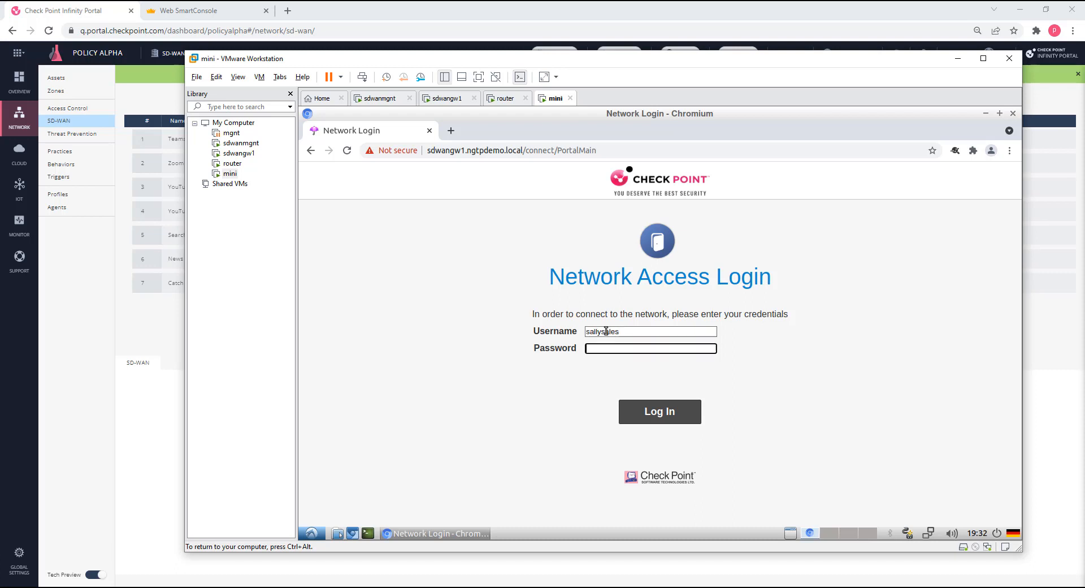
type("••••••")
left_click(643, 409)
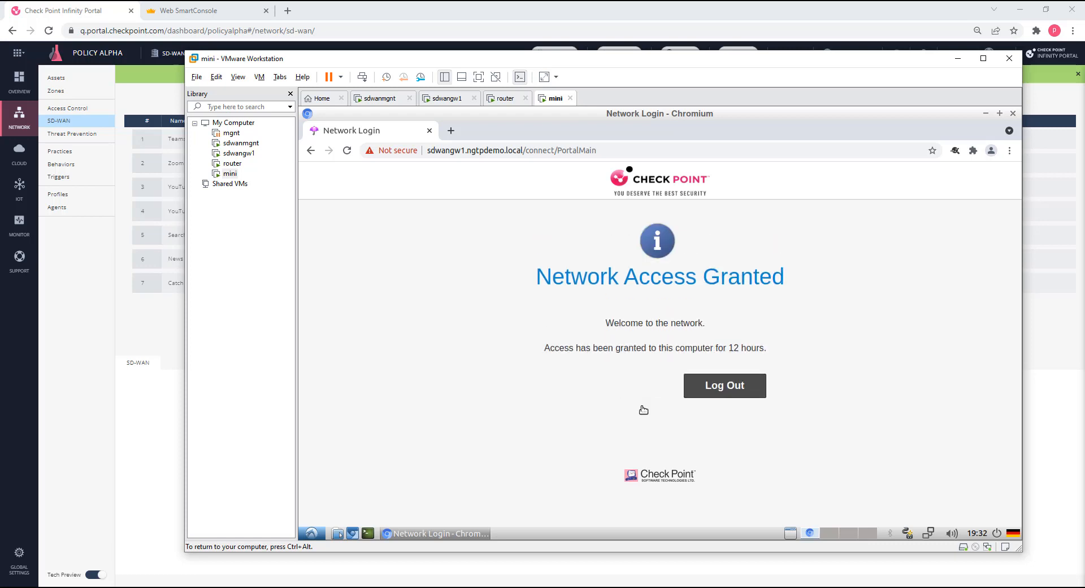
Open YouTube in a new tab of the mini VM's browser.
left_click(451, 131)
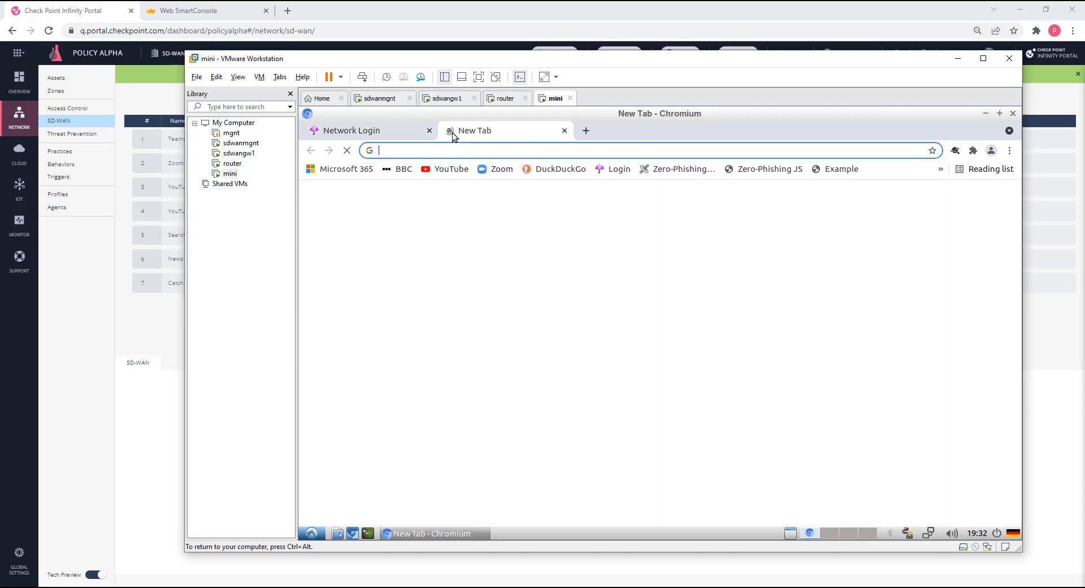
left_click(448, 169)
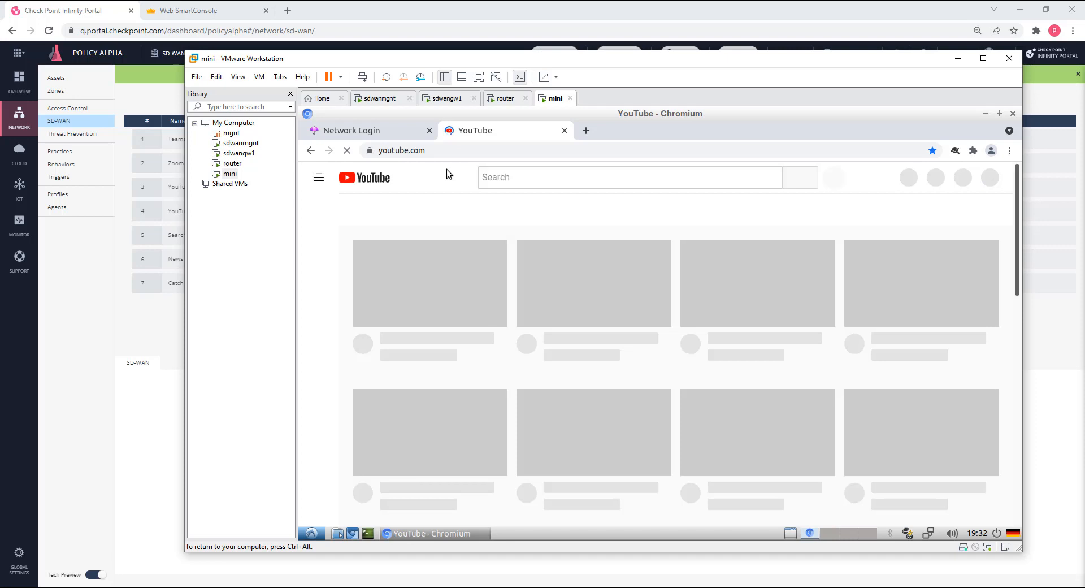
In the Infinity Portal's SD-WAN policy, view the YouTube for Sales rule.
left_click(138, 325)
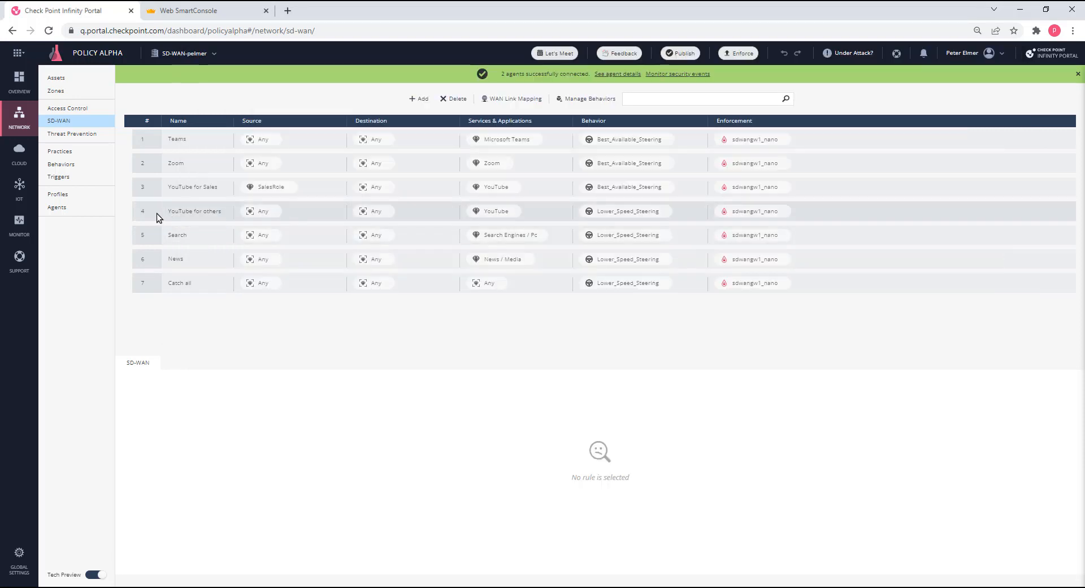
left_click(147, 187)
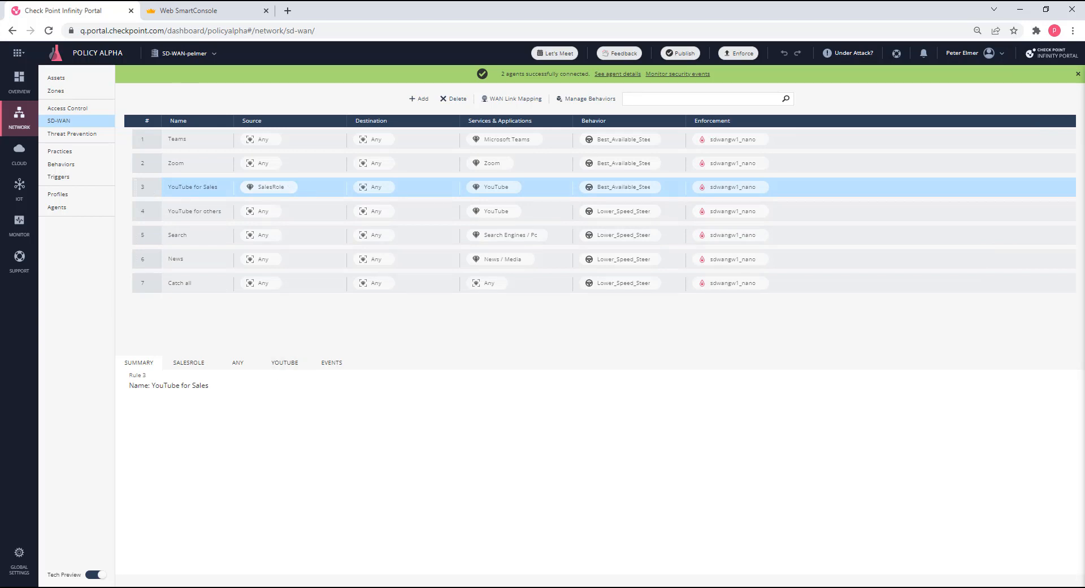
Return to the Web SmartConsole logs and close the open YouTube session log card.
left_click(184, 12)
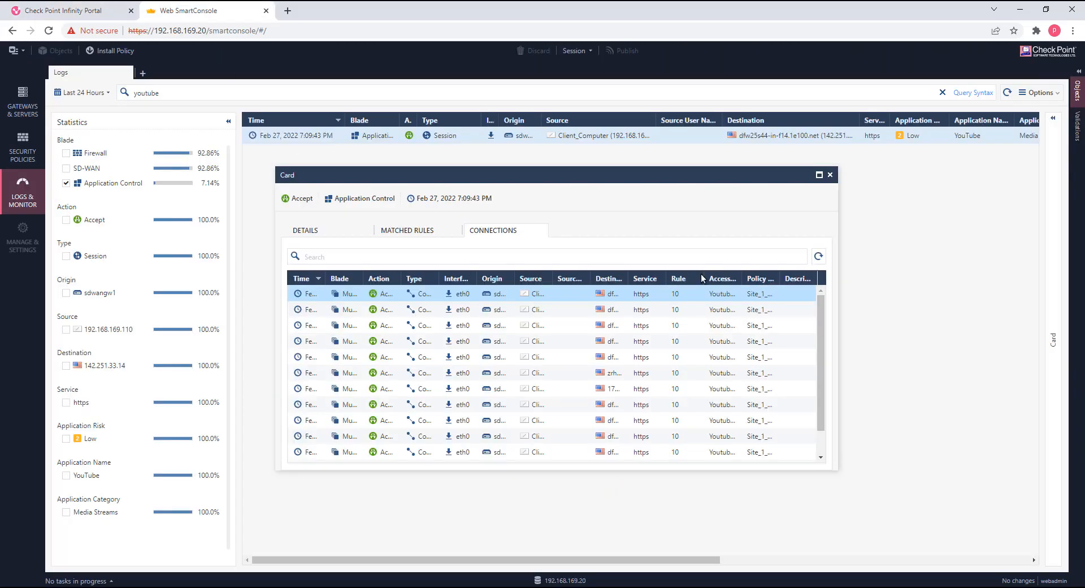
left_click(829, 174)
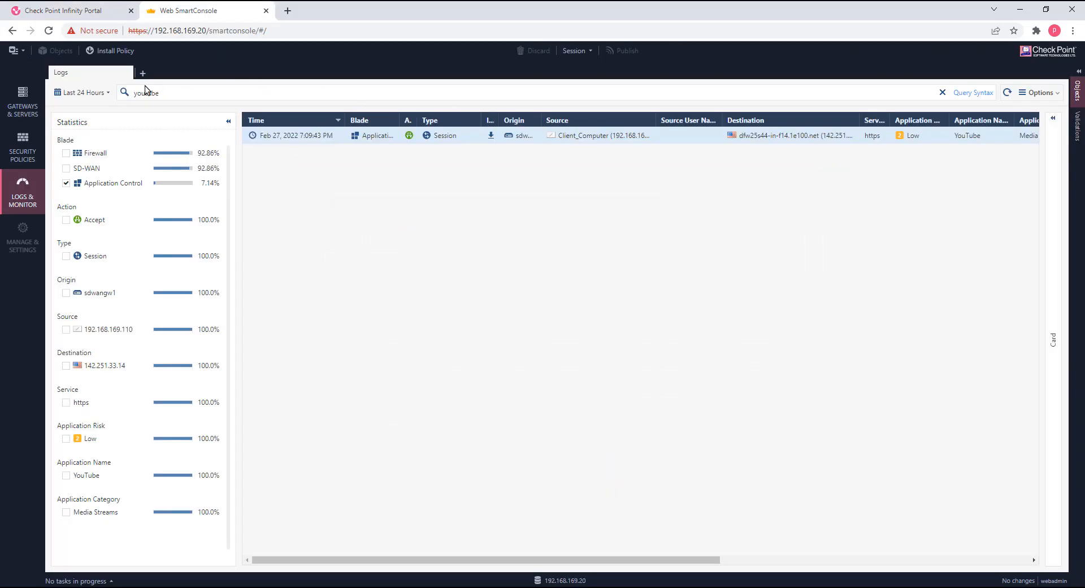
Refresh the YouTube log results and list the connections of the sales user's newest YouTube session.
left_click(1007, 94)
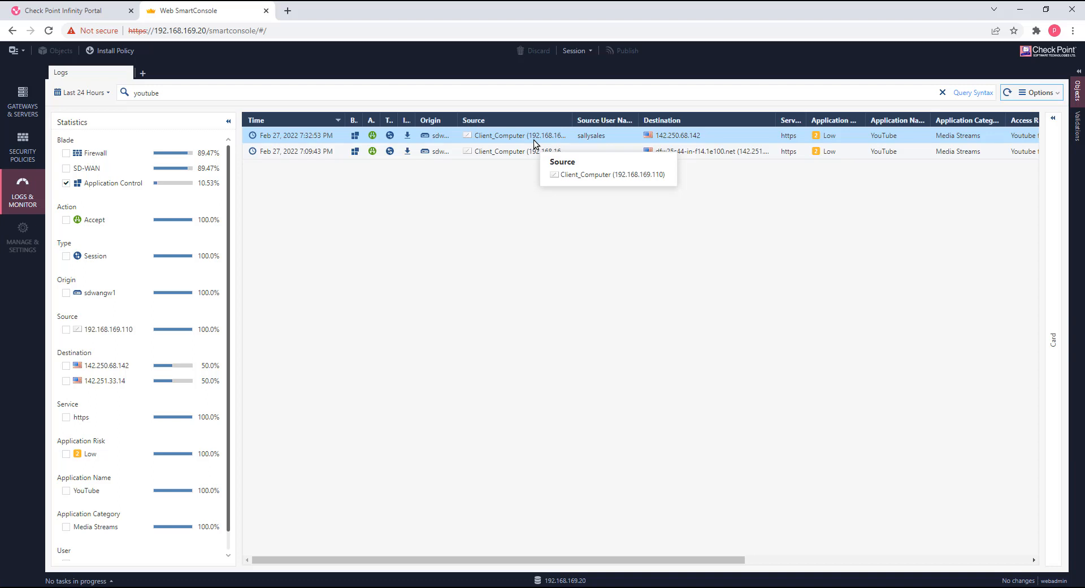
double_click(417, 138)
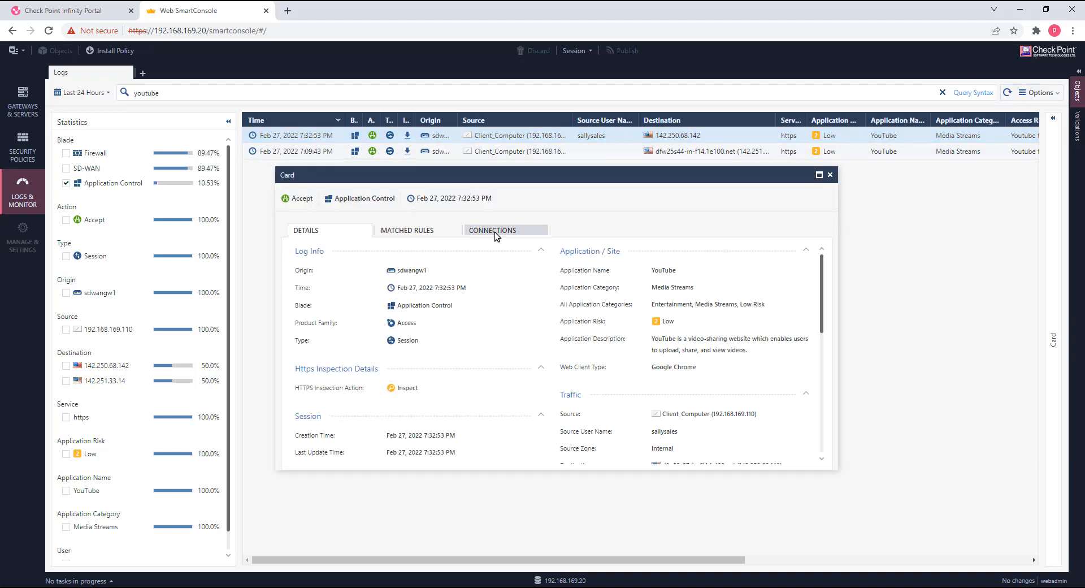
left_click(494, 231)
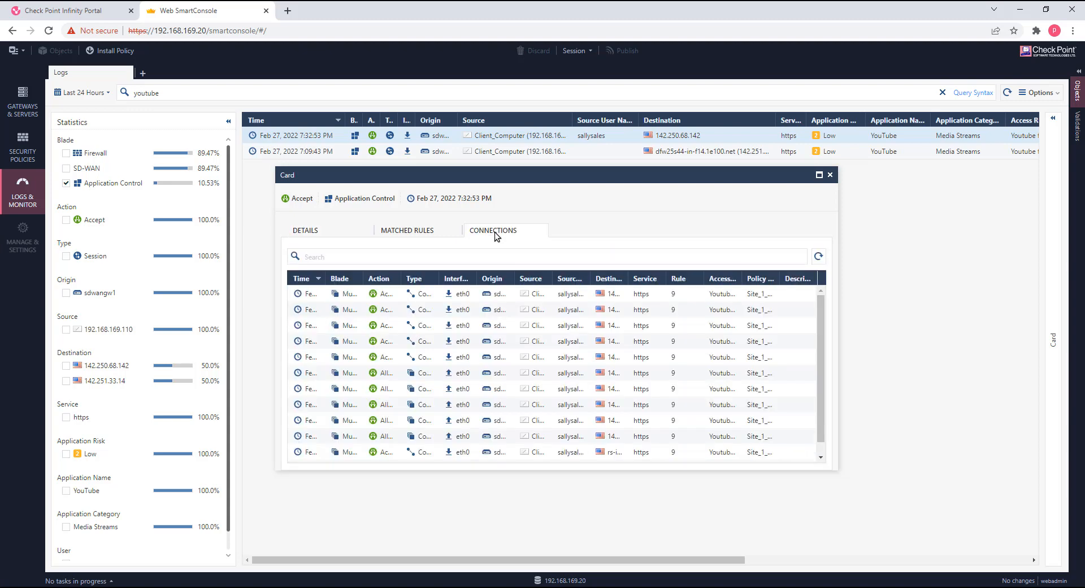
Open the first connection's log card and collapse its Policy, Traffic and NAT sections to examine the SD-WAN rule number and outgoing ISP.
double_click(562, 297)
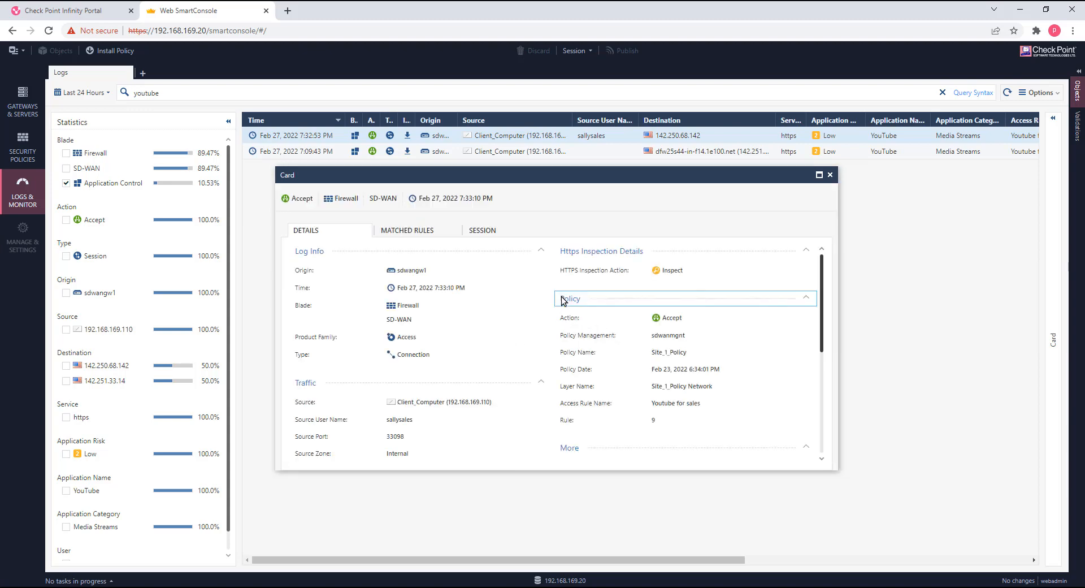
left_click(806, 298)
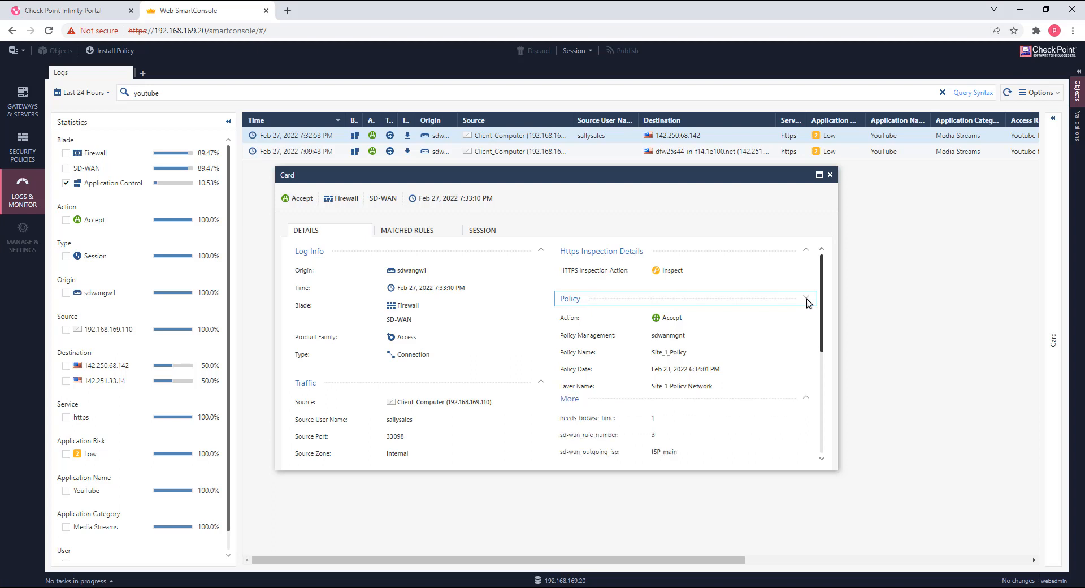
left_click(542, 382)
left_click(541, 401)
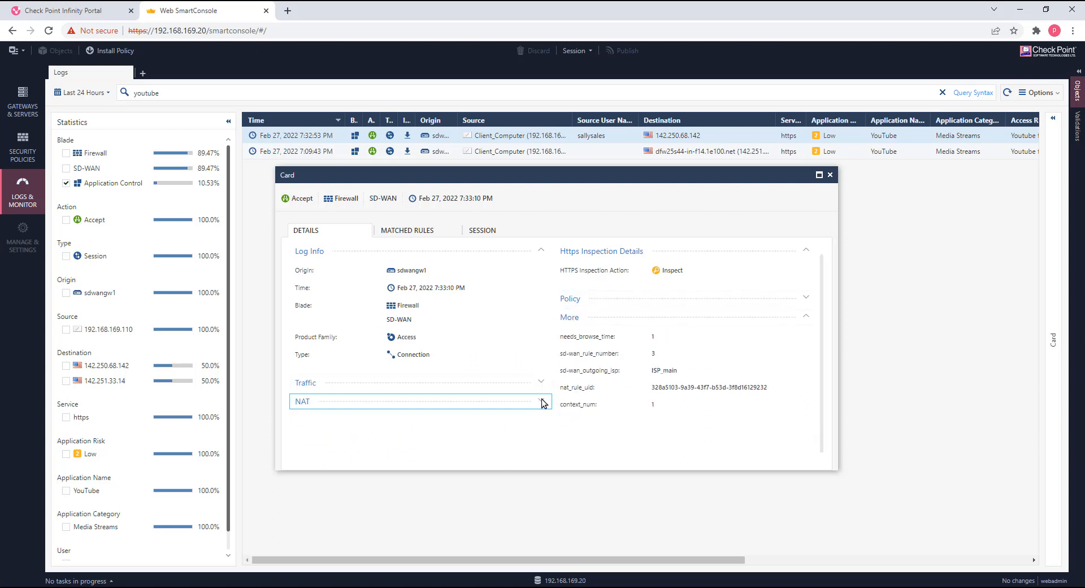